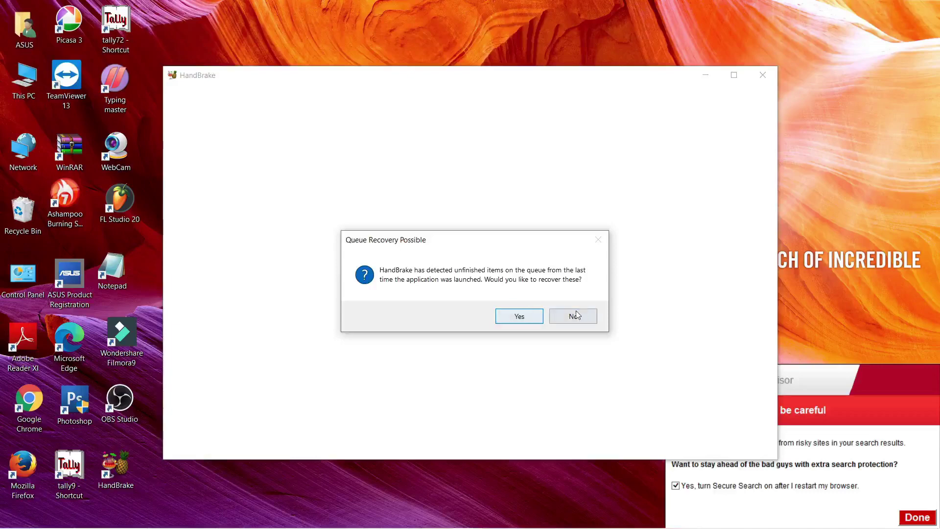
# Step: Decline the queue recovery and browse for a single source video in the game folder on New Volume (D:)
pyautogui.click(588, 316)
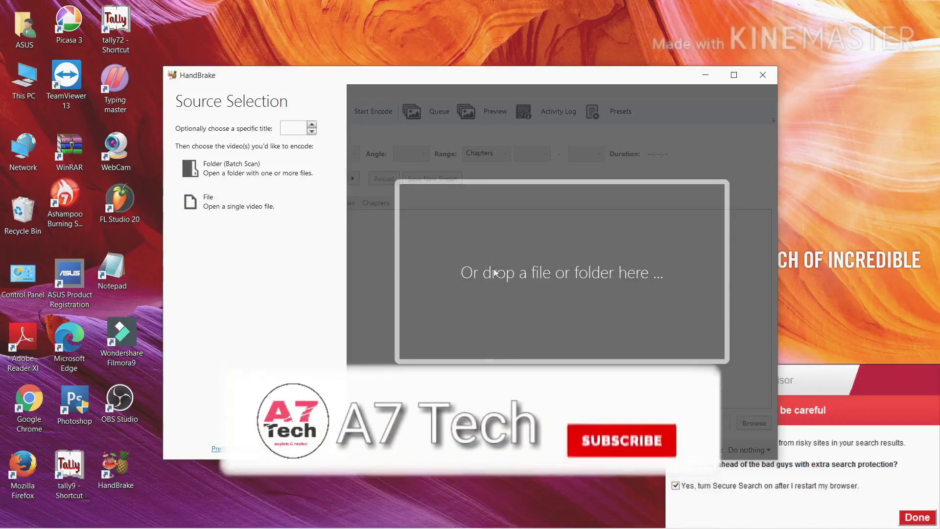
pyautogui.click(263, 210)
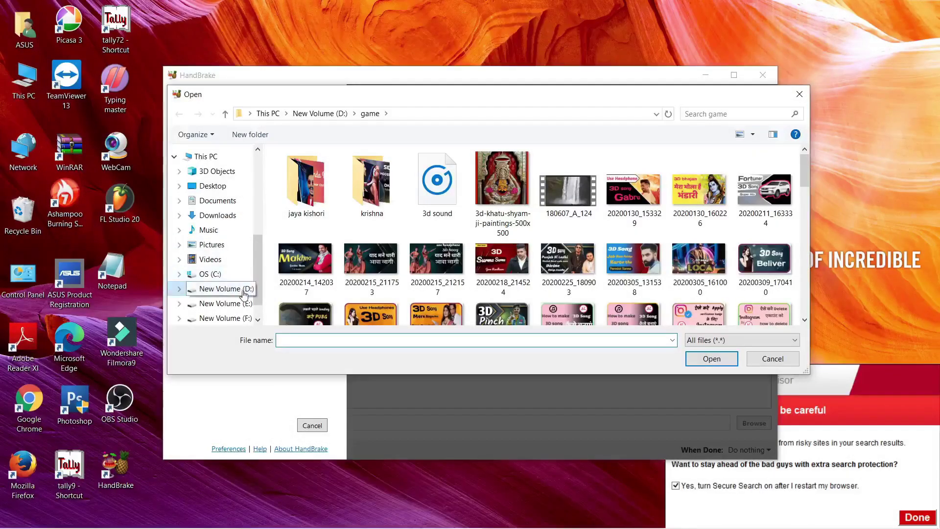
pyautogui.click(241, 289)
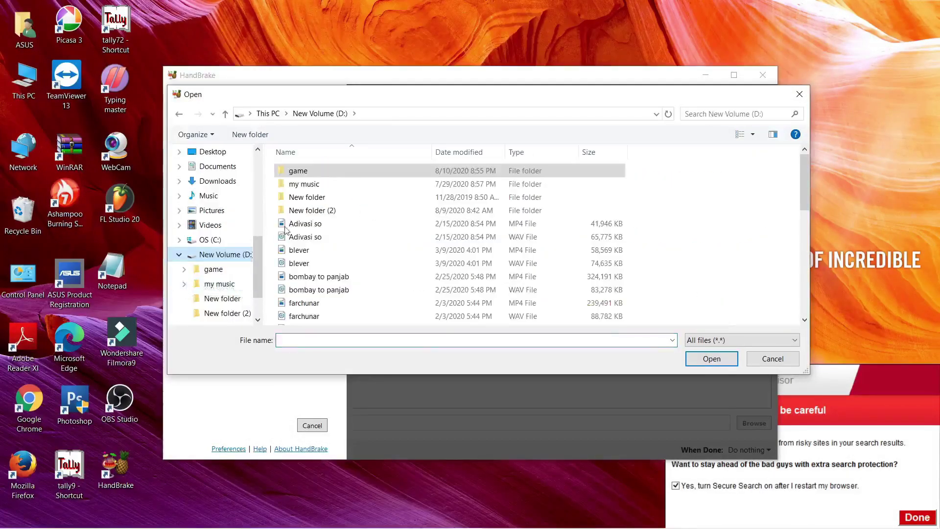
pyautogui.doubleClick(325, 172)
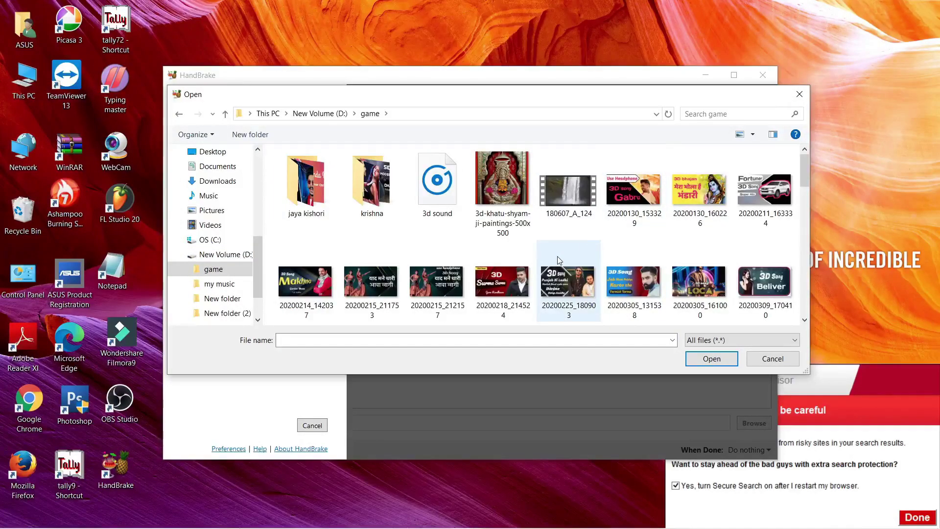
pyautogui.scroll(-10, 559, 259)
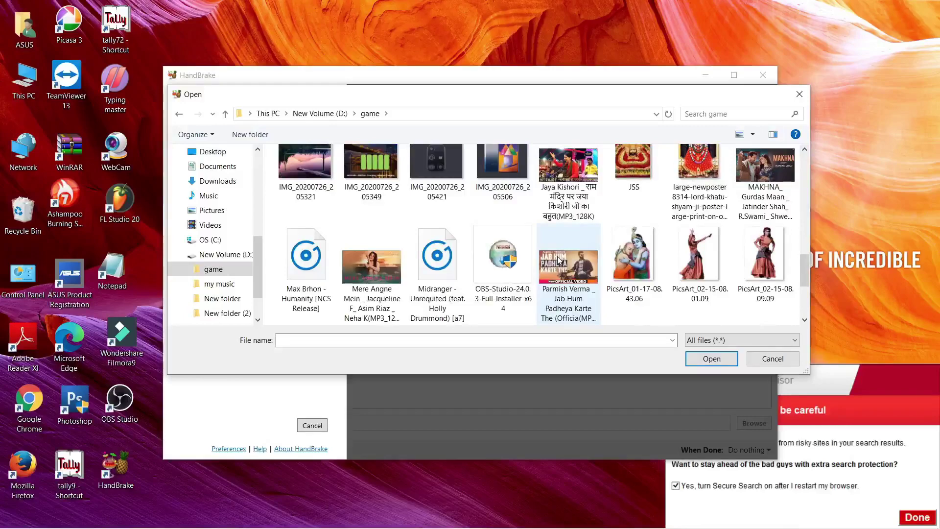
pyautogui.scroll(-3, 560, 260)
pyautogui.rightClick(567, 184)
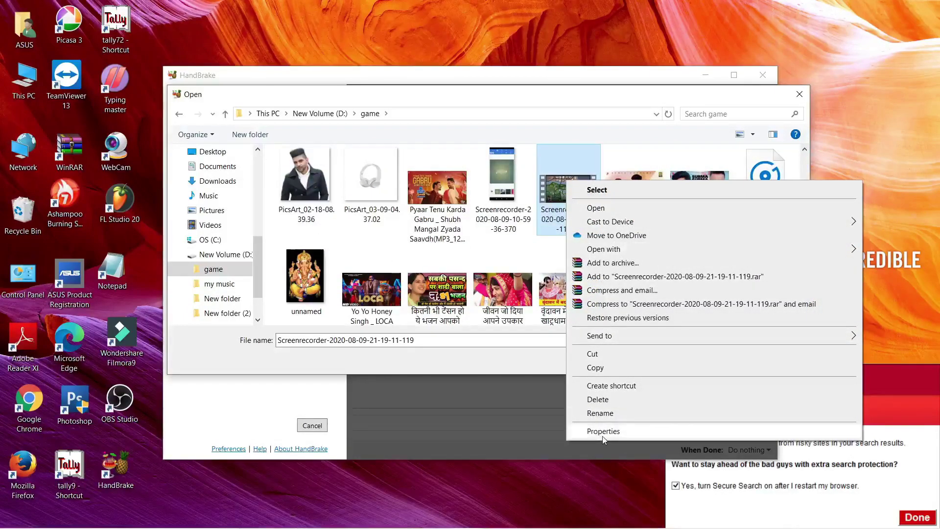
pyautogui.click(602, 433)
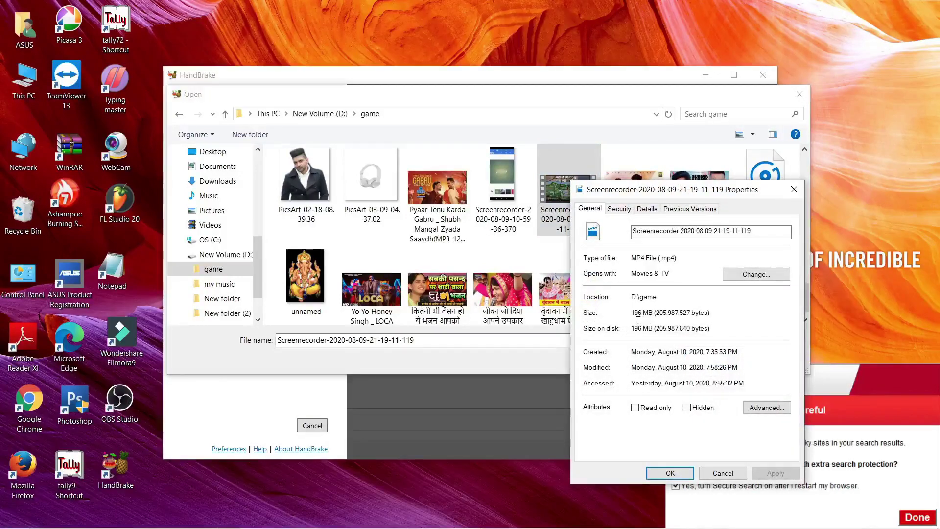
pyautogui.click(670, 473)
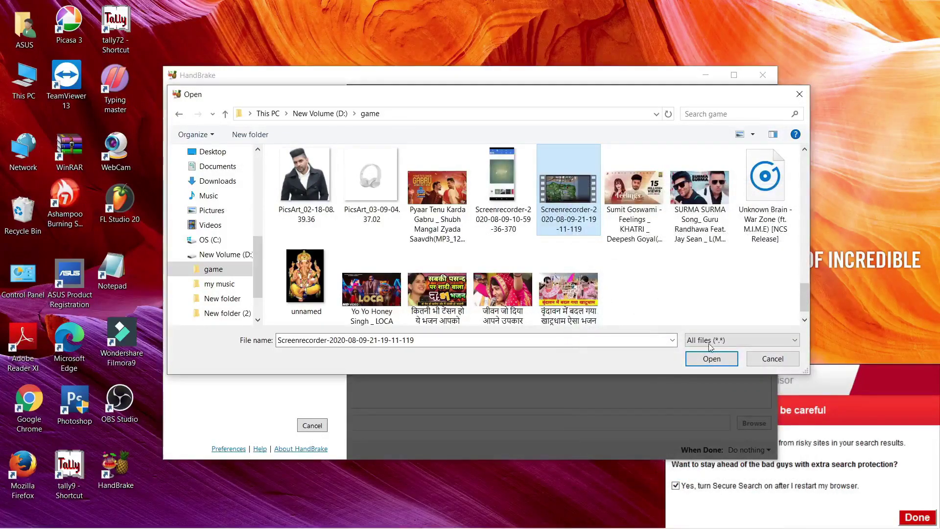
pyautogui.click(711, 358)
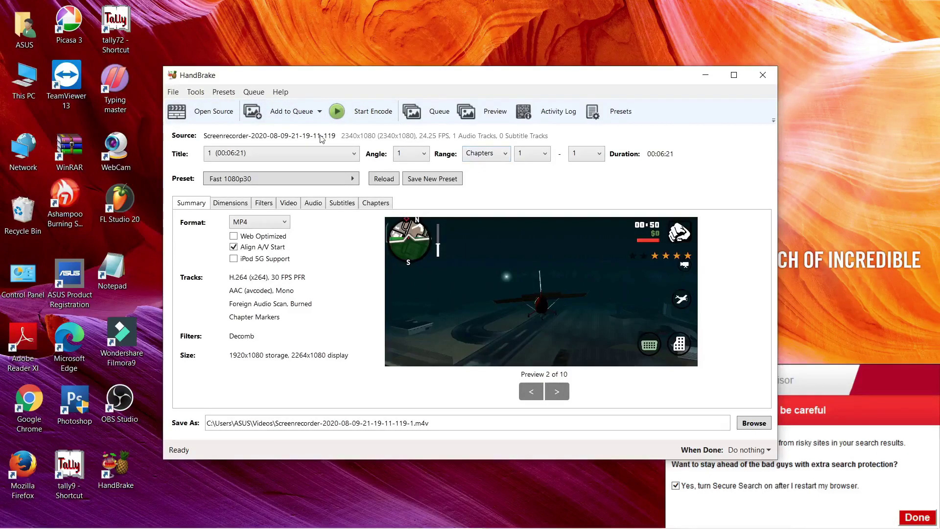
pyautogui.click(282, 158)
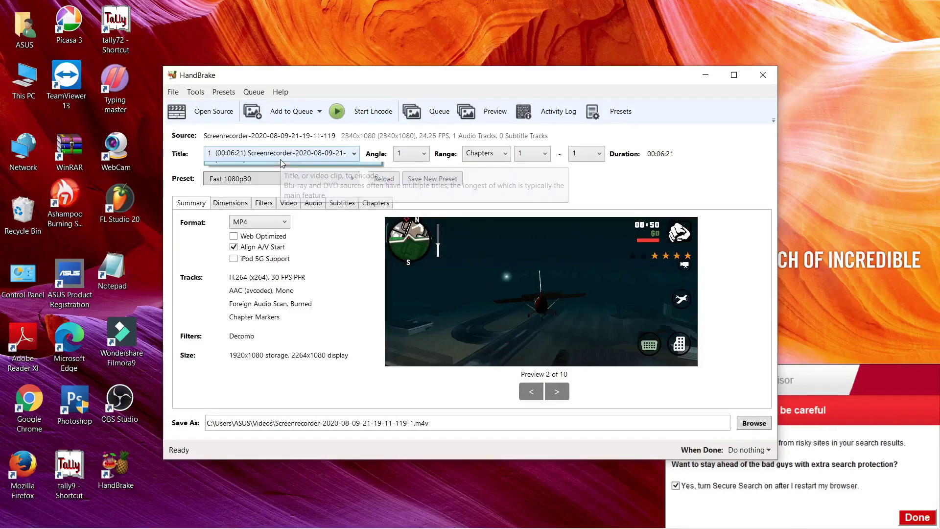
pyautogui.click(280, 160)
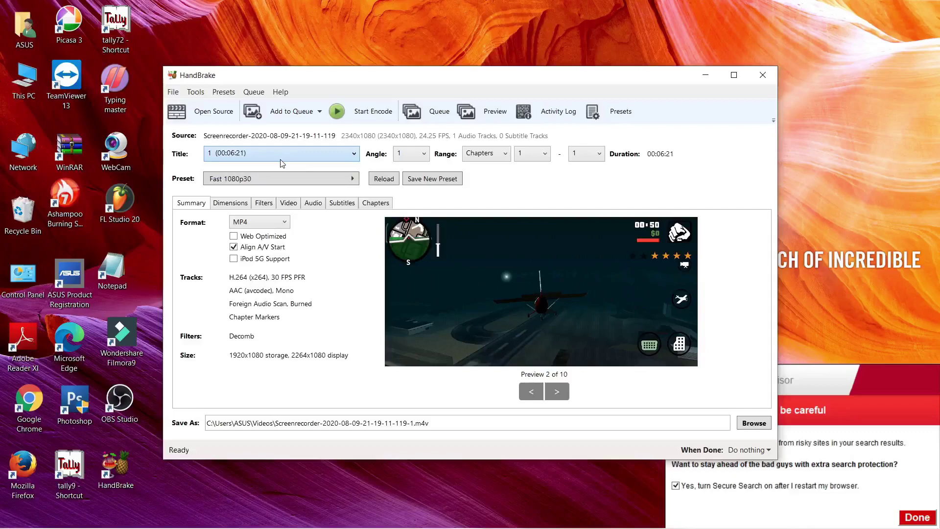
pyautogui.click(256, 182)
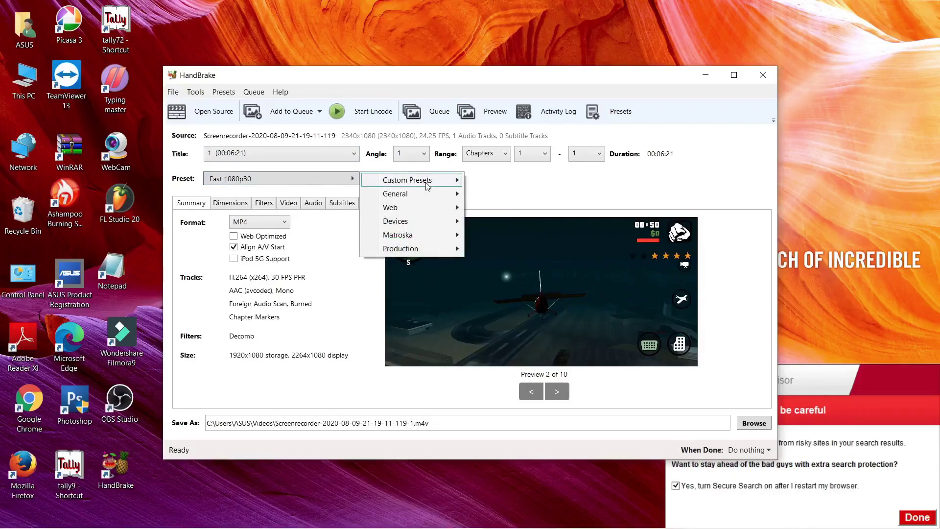
pyautogui.moveTo(433, 196)
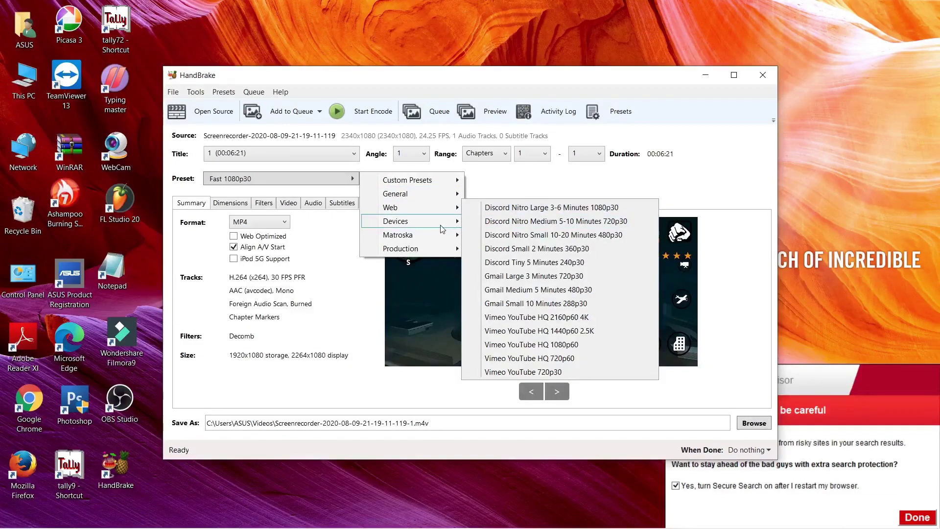
pyautogui.moveTo(442, 227)
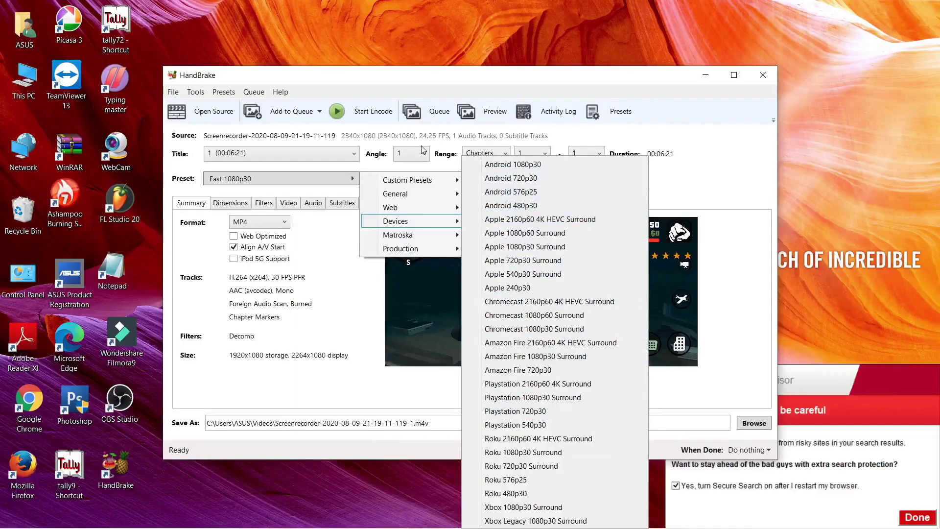
# Step: Keep MP4 as the output format, then enable Web Optimized and turn off Align A/V Start
pyautogui.click(282, 222)
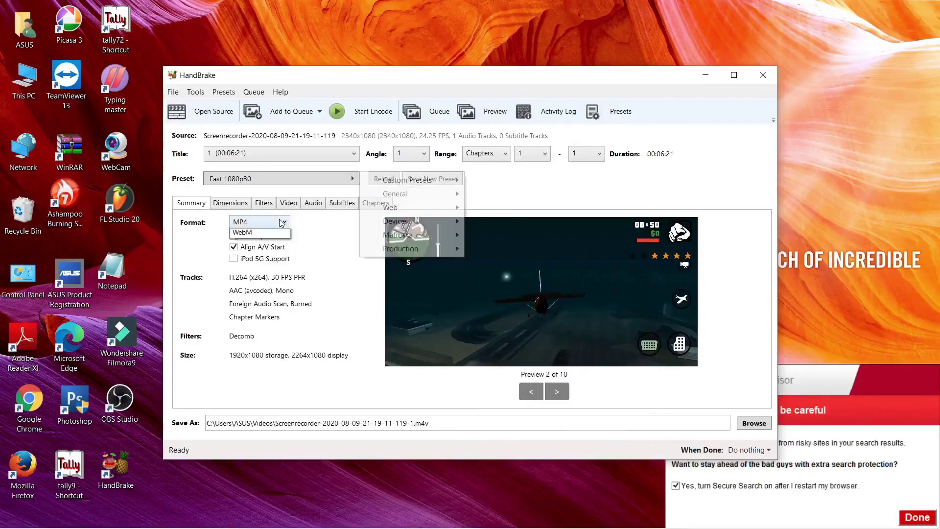
pyautogui.click(254, 232)
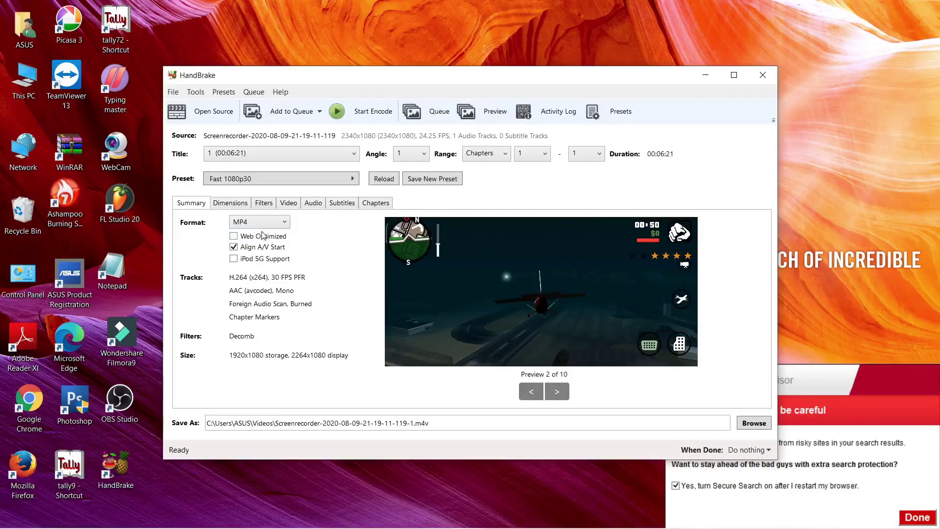
pyautogui.click(234, 236)
pyautogui.click(234, 248)
# Step: Switch the cropping to Custom and set the right crop to 0
pyautogui.click(230, 203)
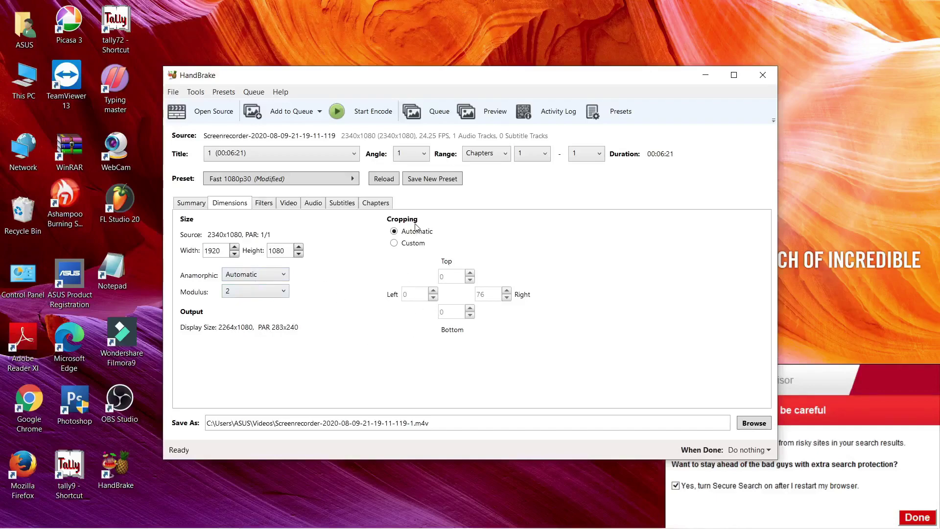
pyautogui.click(394, 243)
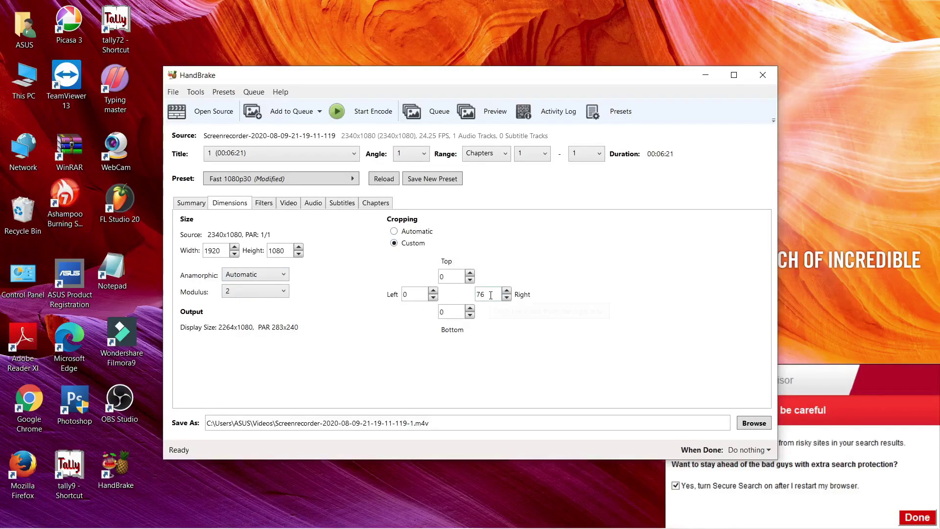
pyautogui.doubleClick(491, 295)
pyautogui.press('BackSpace')
pyautogui.write('0')
# Step: Set the video framerate to 25 FPS with the H.264 (x264) codec, and the constant quality to RF 23
pyautogui.click(264, 205)
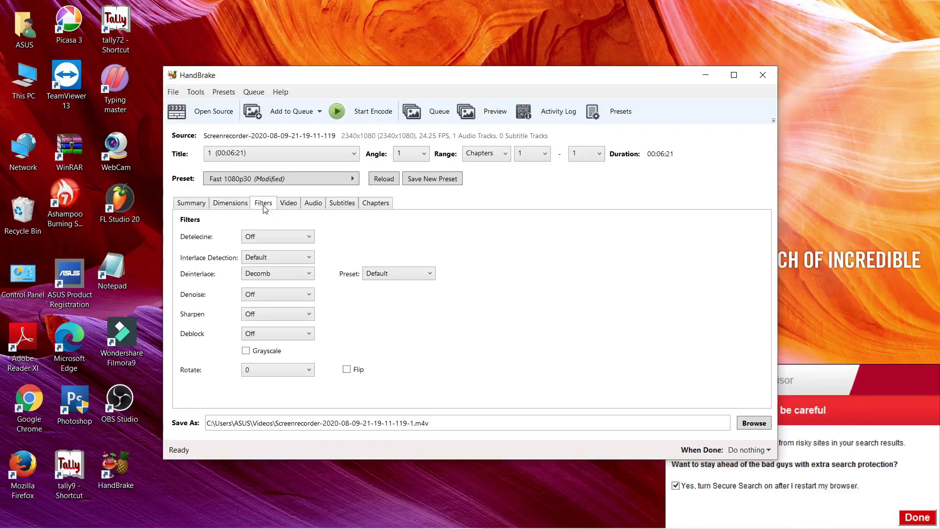
pyautogui.click(289, 204)
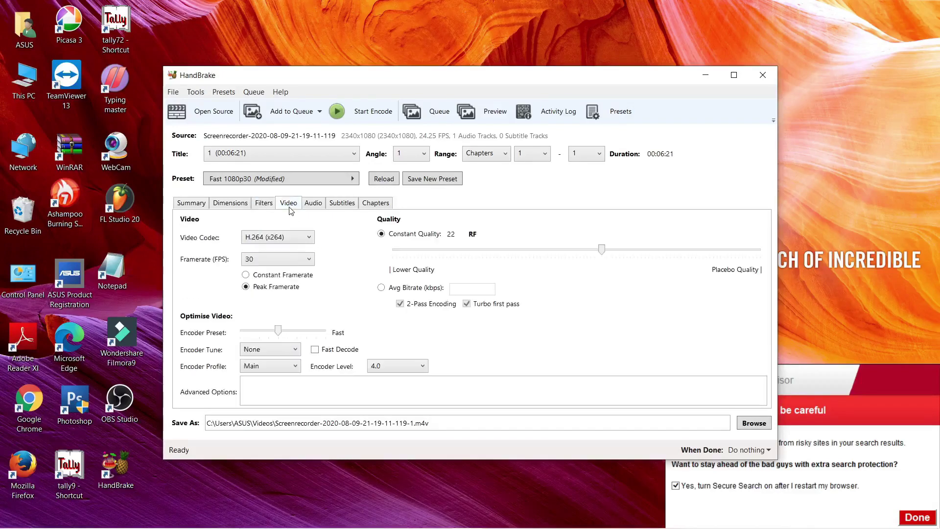
pyautogui.click(268, 239)
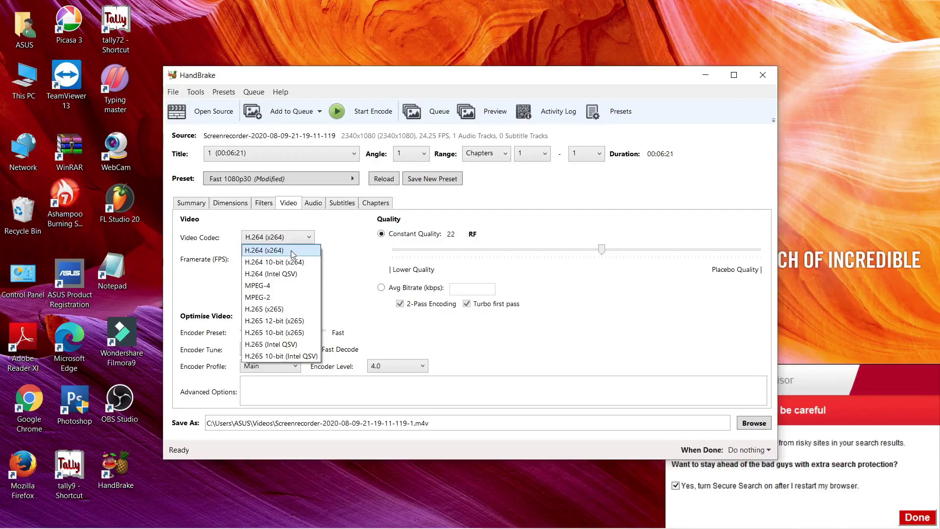
pyautogui.click(293, 254)
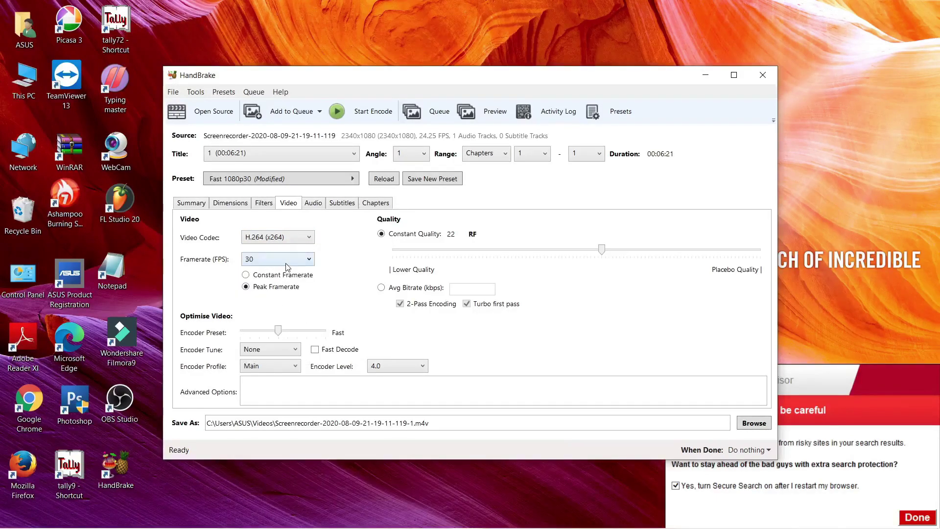
pyautogui.click(289, 261)
pyautogui.click(266, 300)
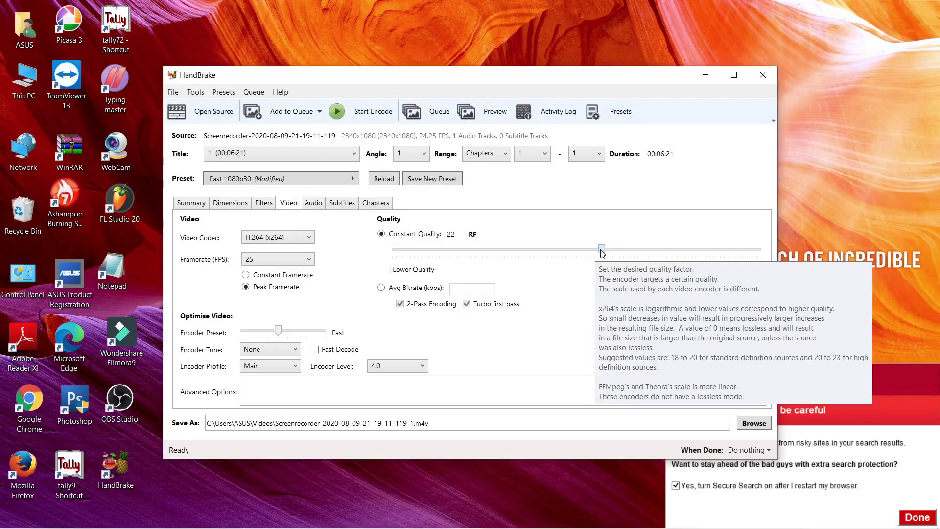
pyautogui.moveTo(601, 252); pyautogui.dragTo(594, 259)
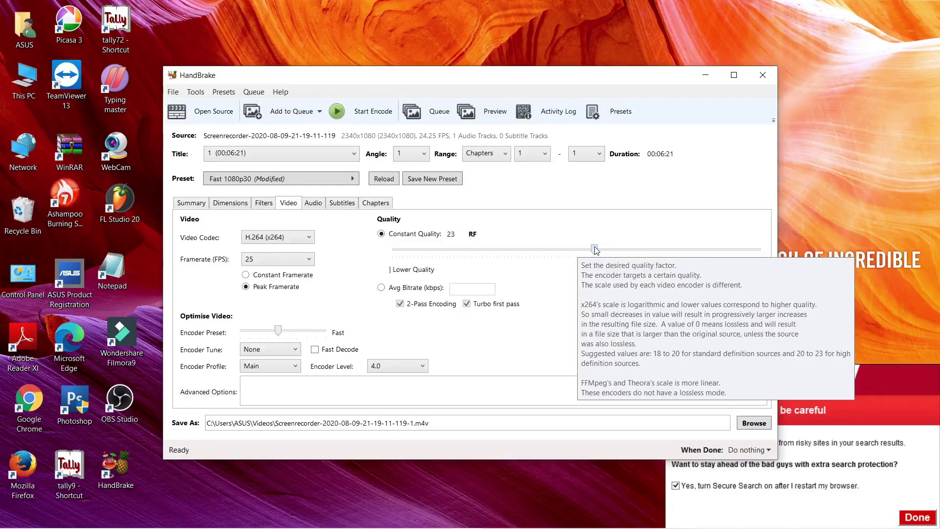
pyautogui.moveTo(596, 250); pyautogui.dragTo(594, 251)
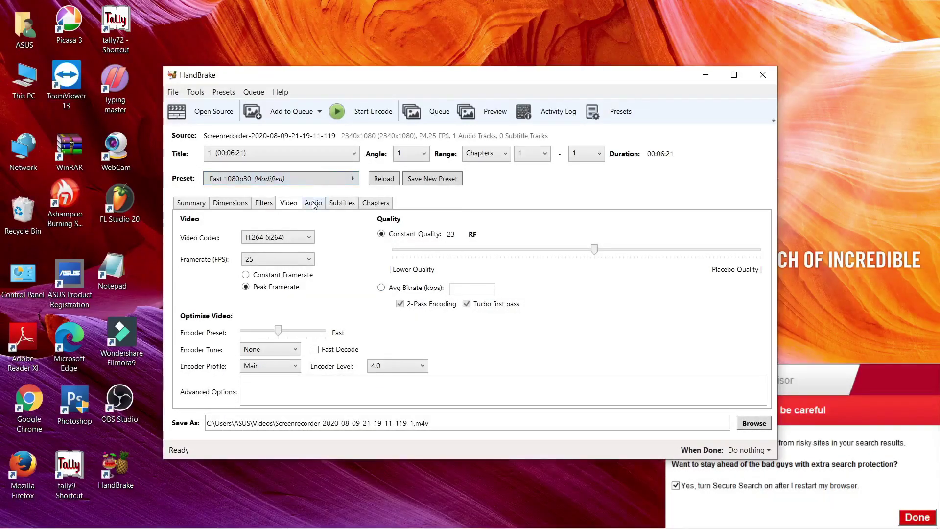
# Step: Set the bitrate of the English audio track to 128
pyautogui.click(313, 205)
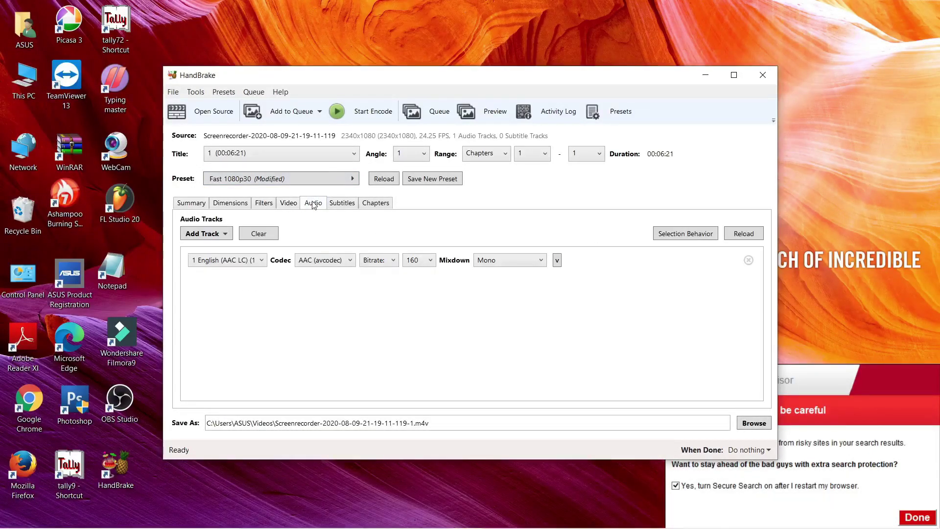
pyautogui.click(415, 260)
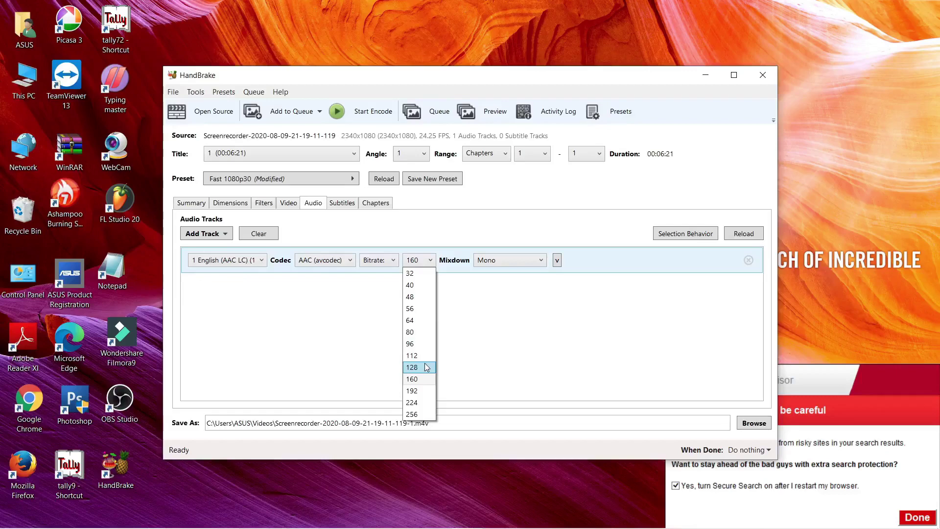
pyautogui.click(425, 365)
pyautogui.click(419, 260)
pyautogui.click(368, 263)
pyautogui.click(372, 262)
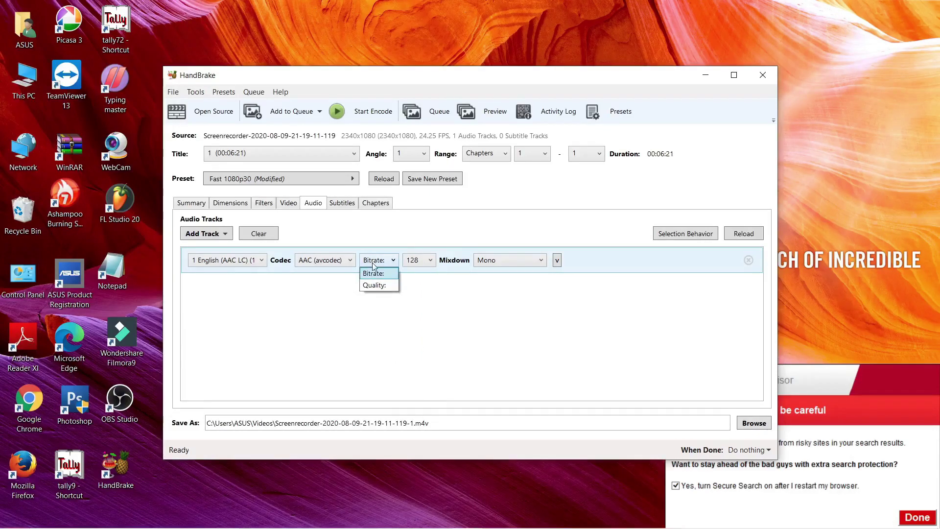
pyautogui.click(375, 285)
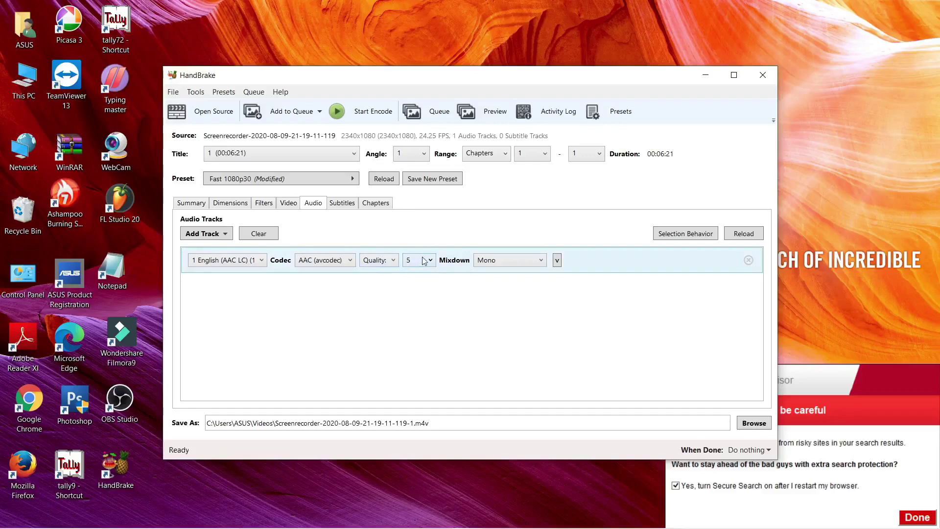
pyautogui.click(424, 260)
pyautogui.click(378, 267)
pyautogui.click(380, 269)
pyautogui.click(378, 275)
pyautogui.click(424, 266)
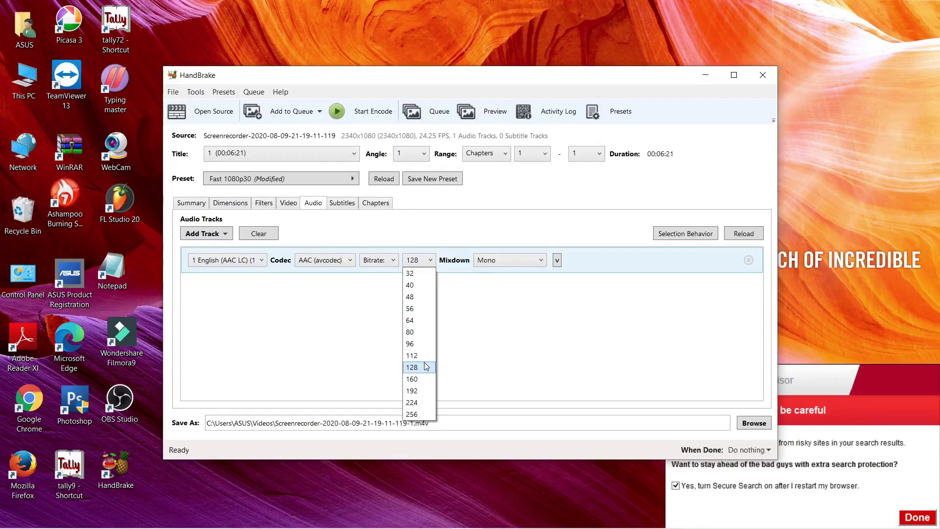
pyautogui.click(425, 367)
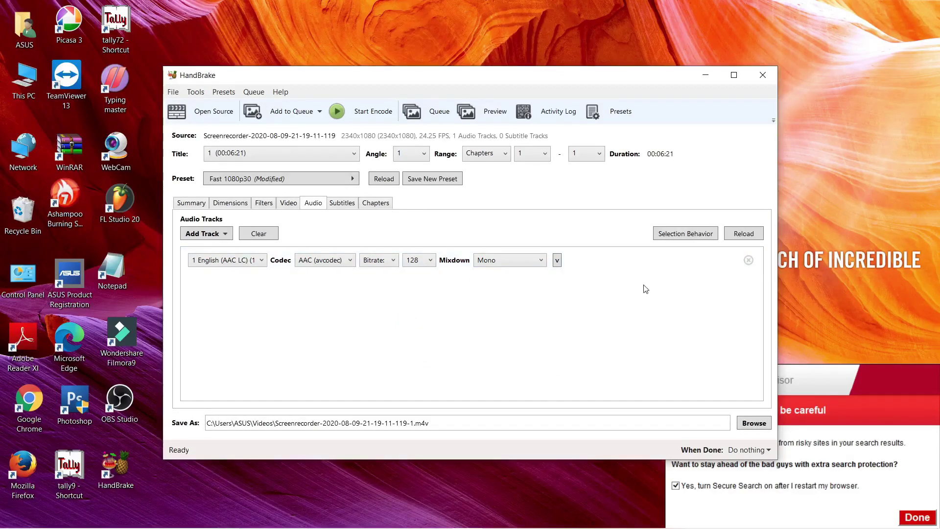
# Step: View the subtitle and chapter settings, then choose the recoding game folder on New Volume (E:) as the save destination
pyautogui.click(348, 202)
pyautogui.click(376, 203)
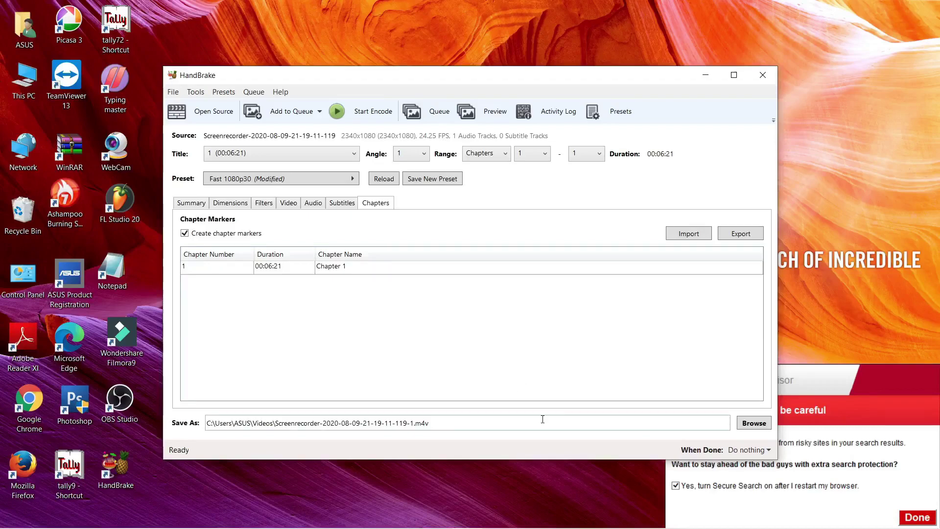
pyautogui.click(753, 424)
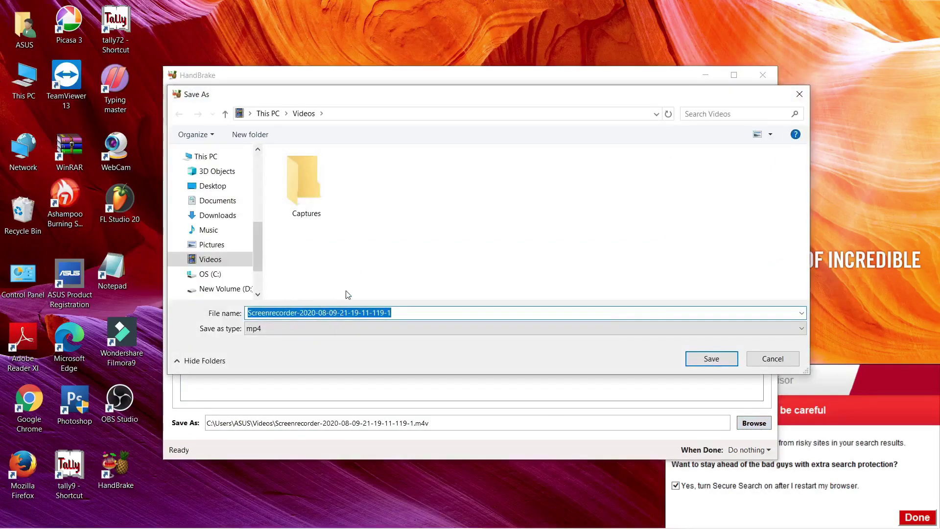
pyautogui.scroll(-3, 232, 255)
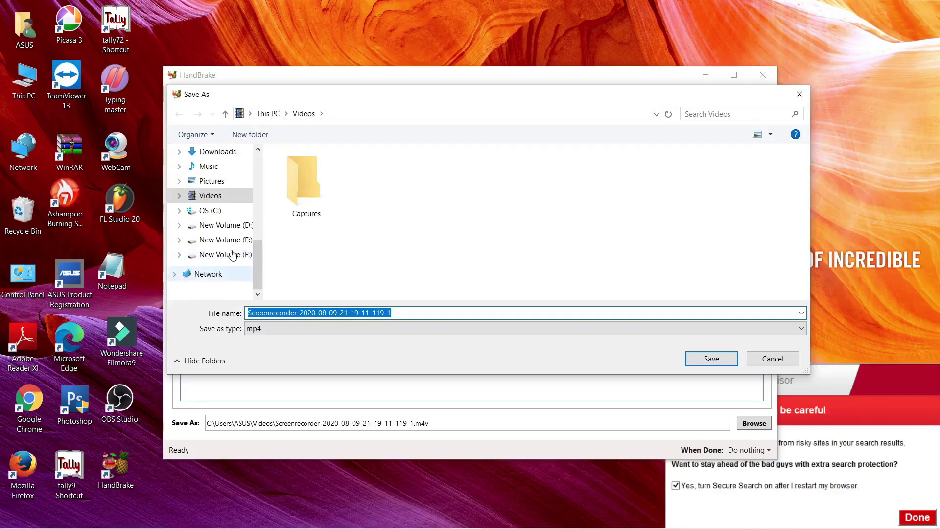
pyautogui.click(230, 240)
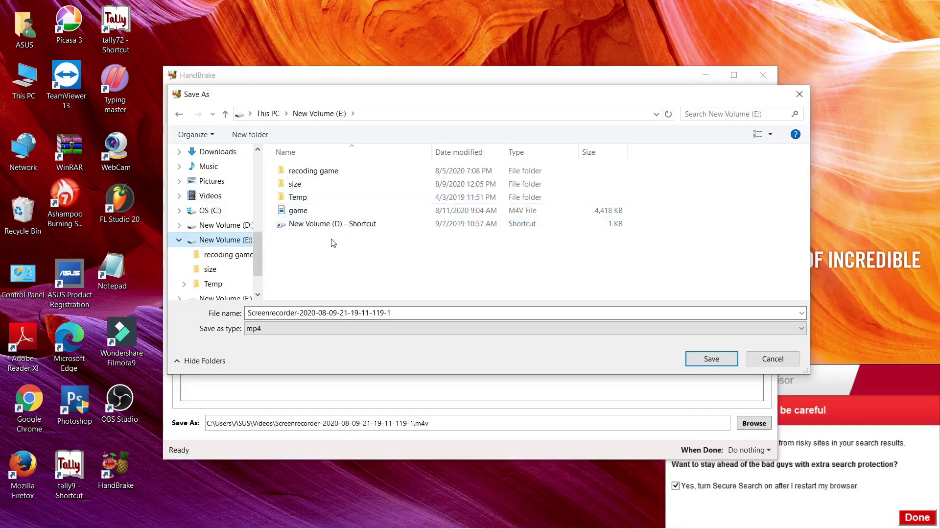
pyautogui.click(414, 309)
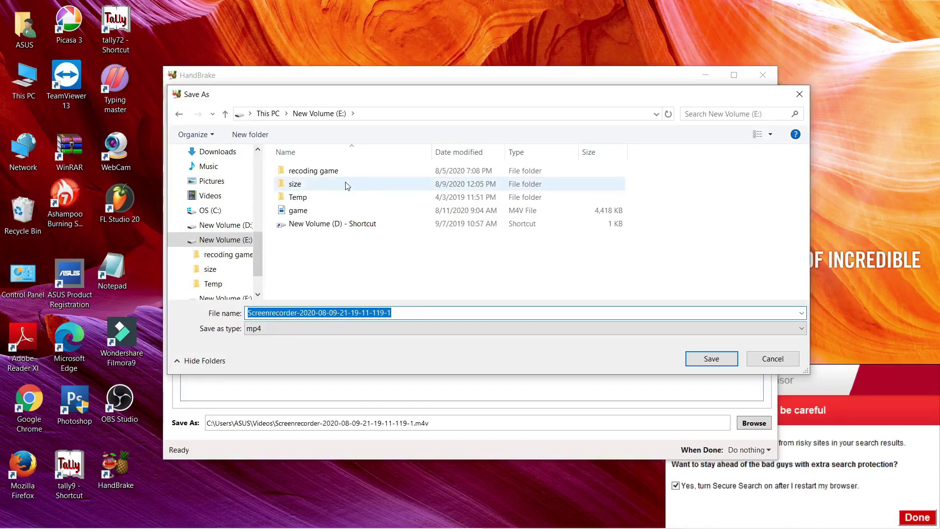
pyautogui.doubleClick(332, 171)
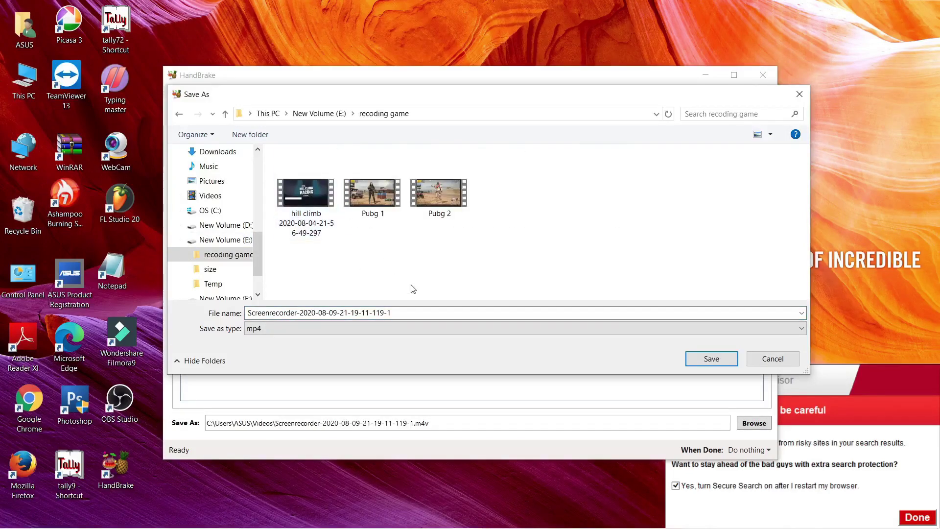
# Step: Name the output file game and save it as the encode destination
pyautogui.click(392, 312)
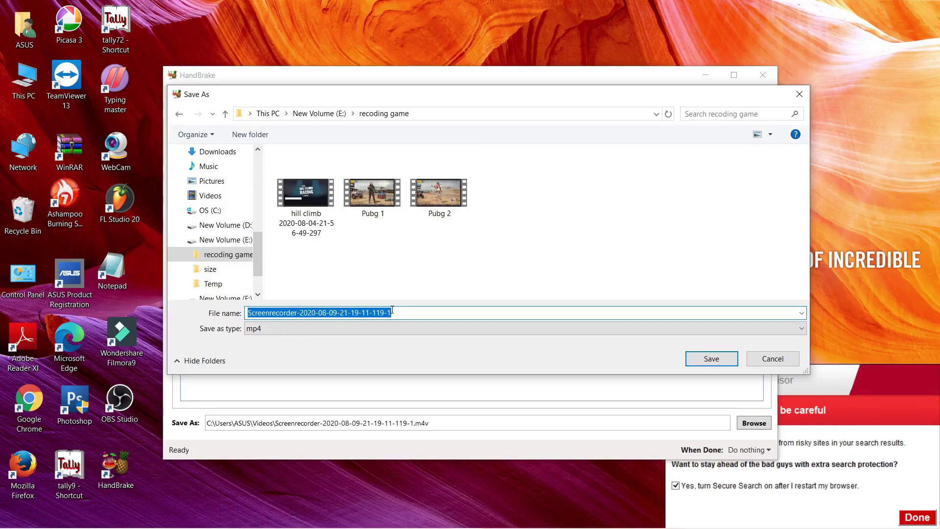
pyautogui.press('BackSpace')
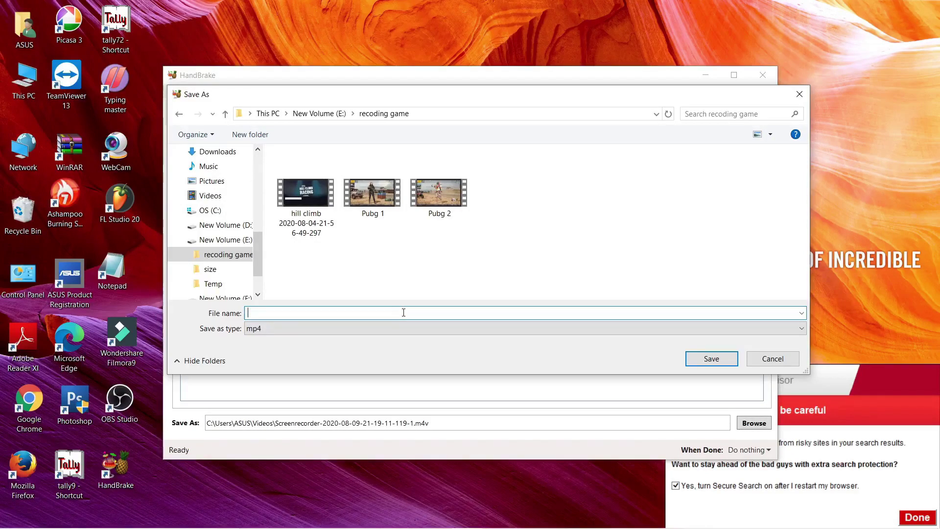
pyautogui.write('gta')
pyautogui.press('BackSpace')
pyautogui.press('BackSpace')
pyautogui.press('BackSpace')
pyautogui.write('game')
pyautogui.click(723, 358)
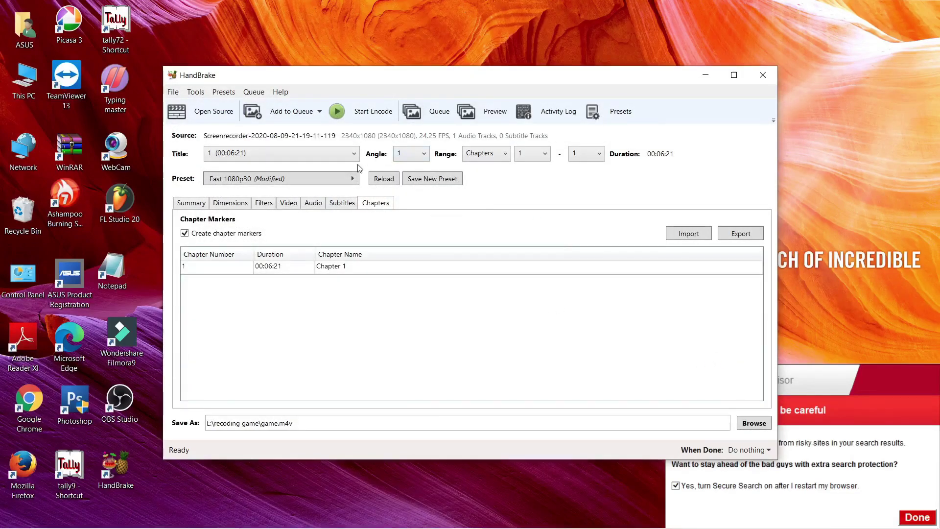
# Step: Encode the video with the current settings and close HandBrake when the queue has finished
pyautogui.click(360, 109)
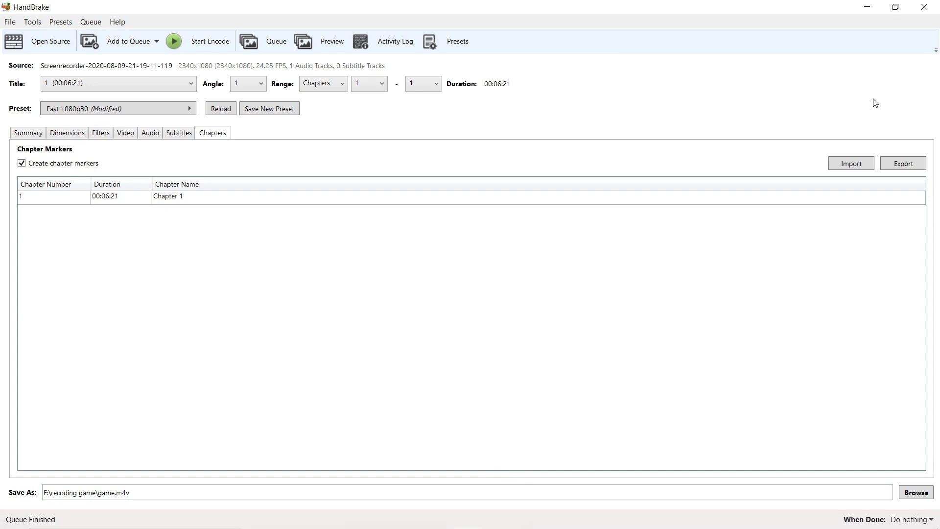
pyautogui.click(933, 5)
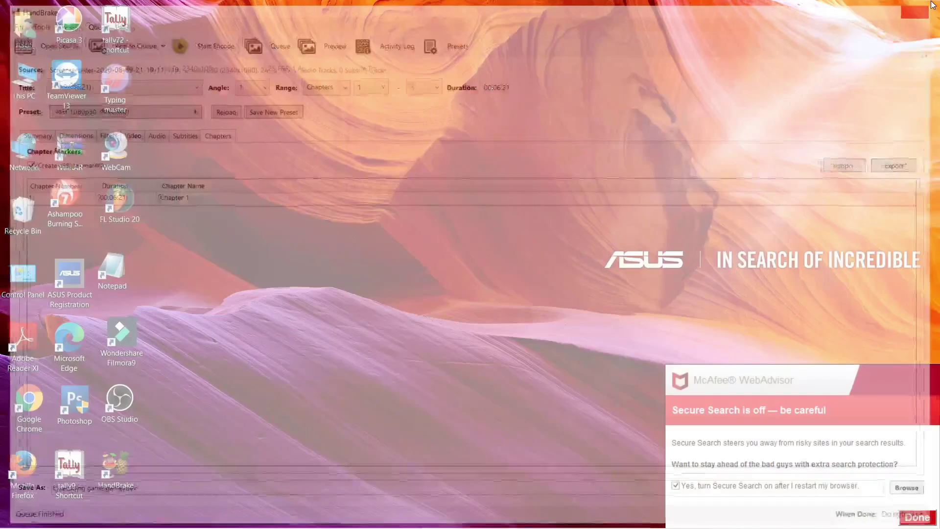
pyautogui.rightClick(476, 239)
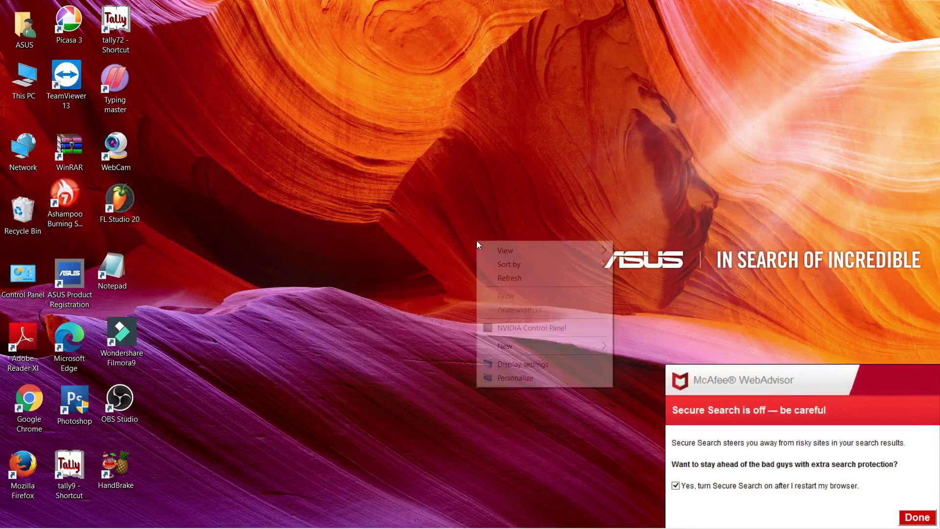
pyautogui.click(524, 280)
pyautogui.rightClick(437, 392)
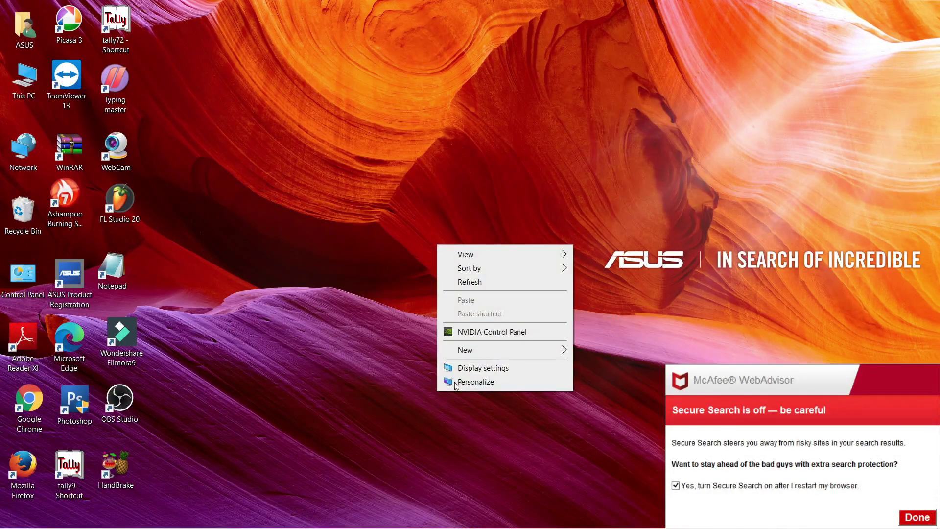
pyautogui.click(504, 281)
pyautogui.rightClick(465, 247)
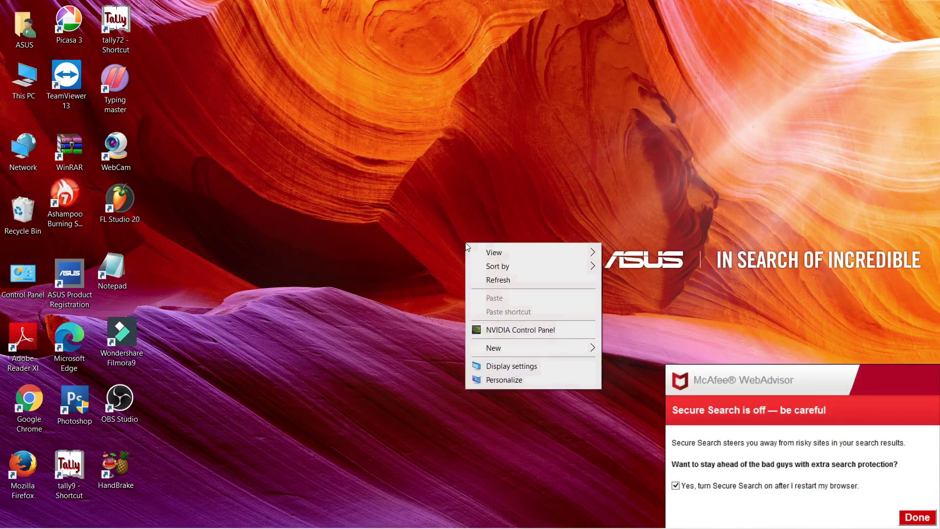
pyautogui.click(509, 280)
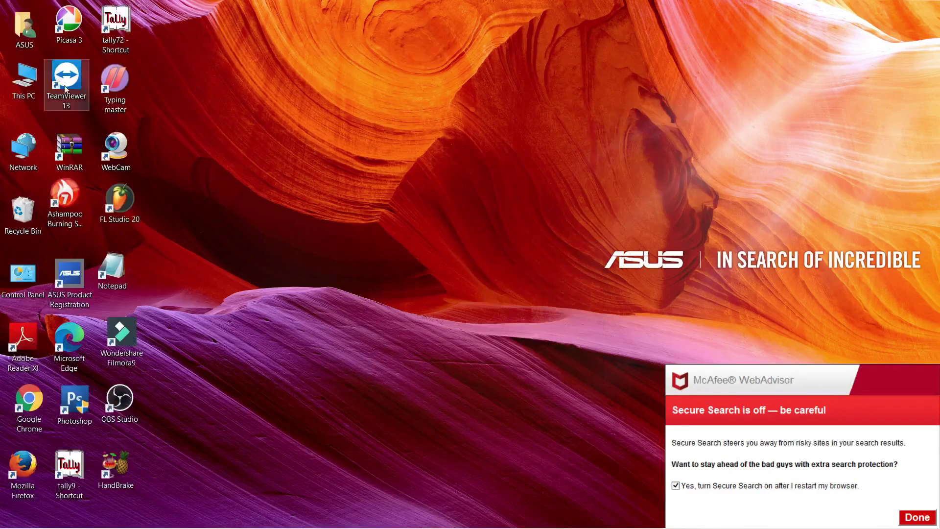
# Step: Open the recoding game folder on New Volume (E:) in File Explorer and check the game video's file size in its properties
pyautogui.doubleClick(23, 78)
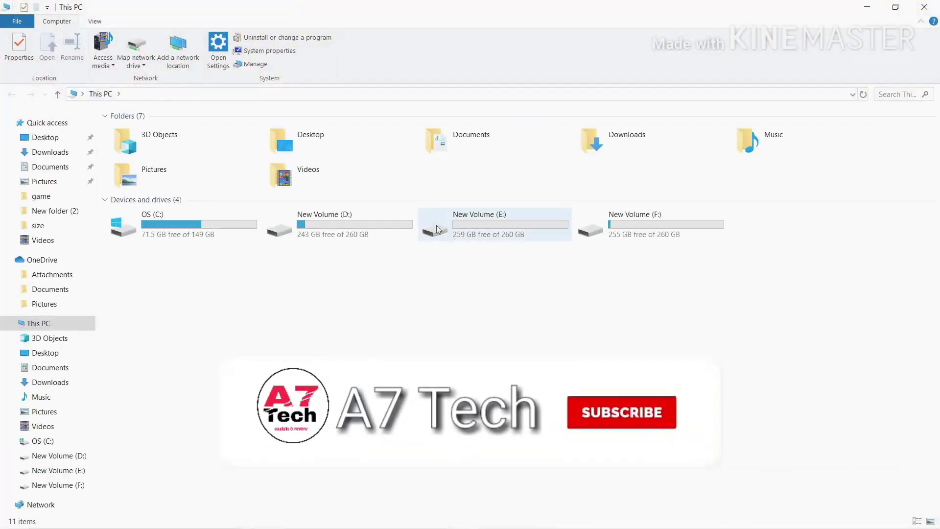
pyautogui.doubleClick(535, 216)
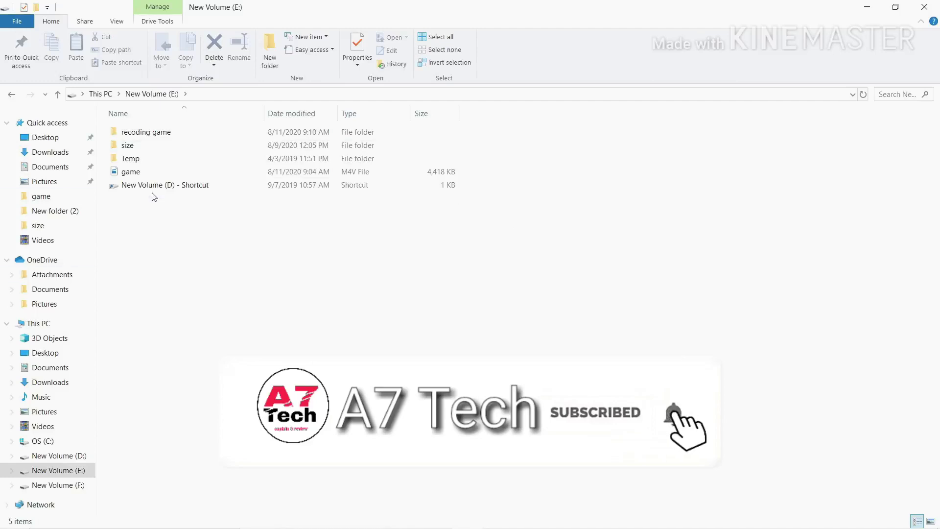
pyautogui.doubleClick(166, 131)
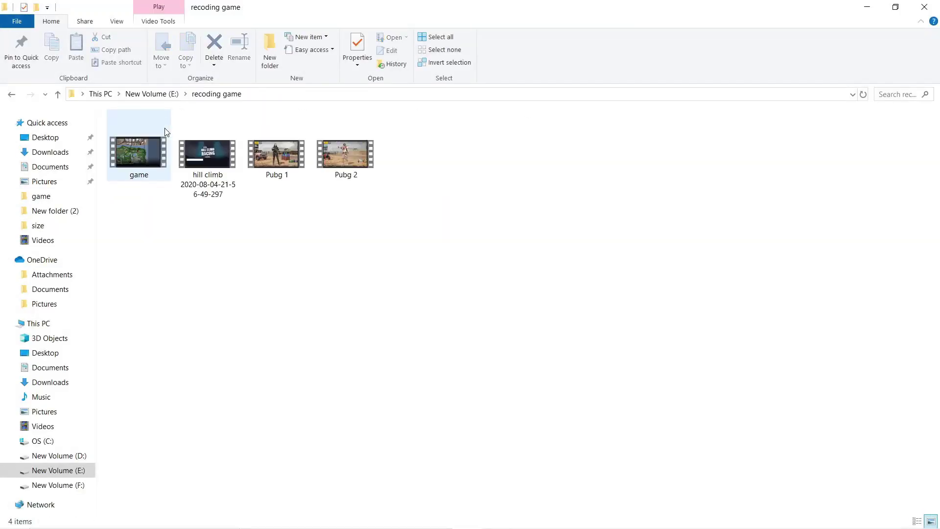
pyautogui.rightClick(142, 153)
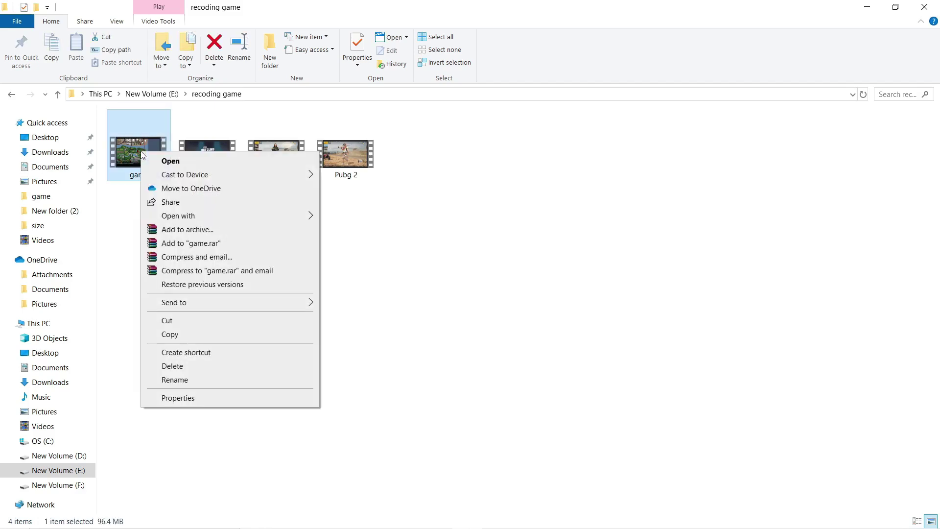
pyautogui.click(186, 397)
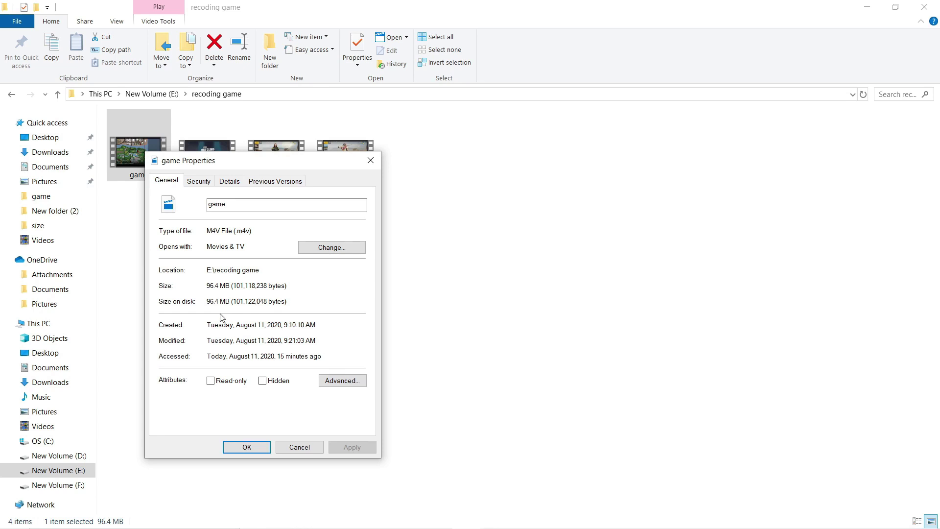
pyautogui.click(245, 449)
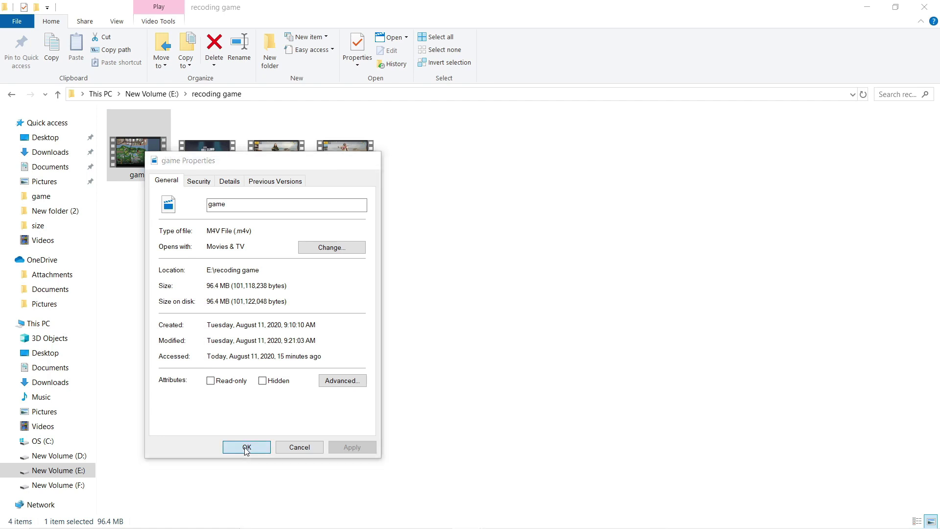
# Step: Play the compressed game video, skip through it to check the picture quality, and close the player and the folder window
pyautogui.rightClick(145, 151)
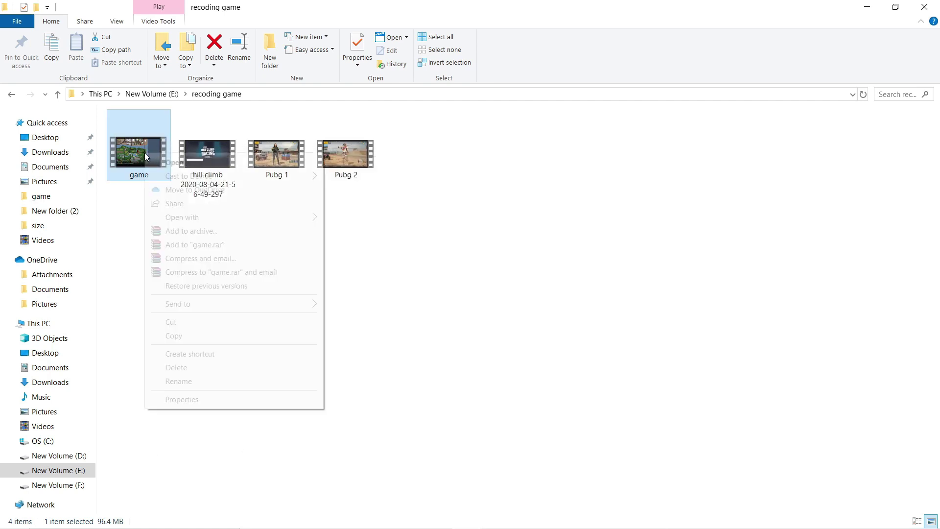
pyautogui.click(181, 163)
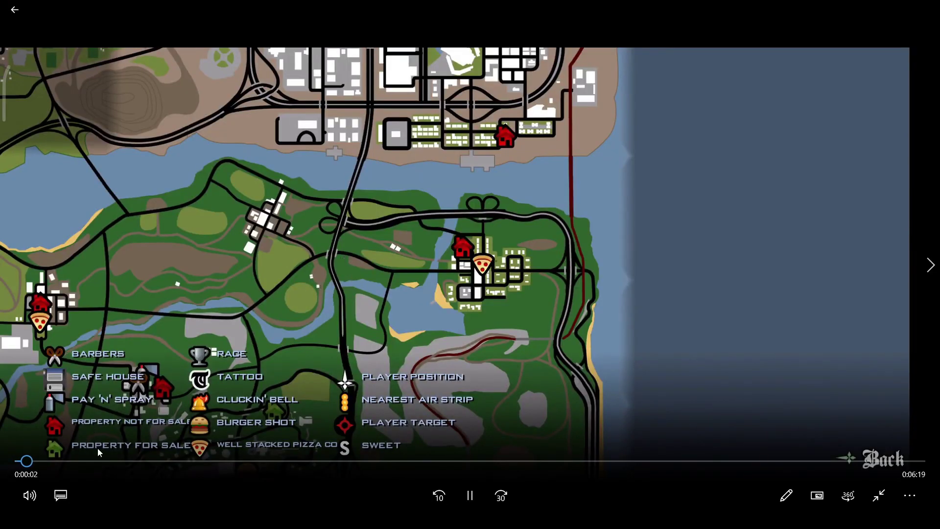
pyautogui.click(98, 461)
pyautogui.click(167, 463)
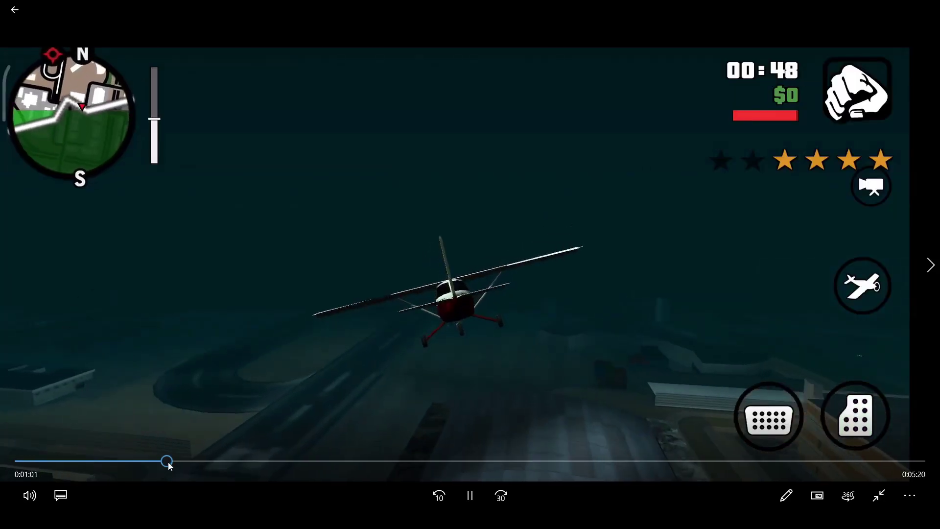
pyautogui.click(235, 462)
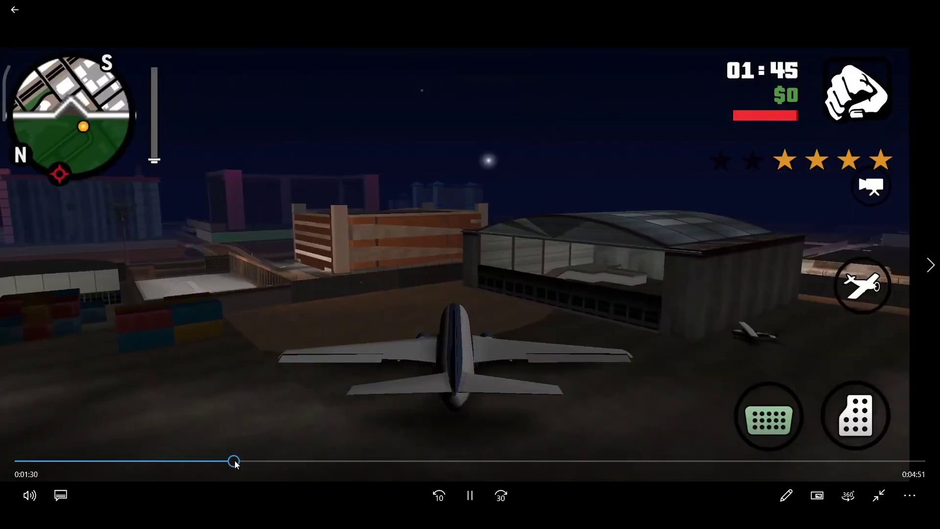
pyautogui.click(310, 461)
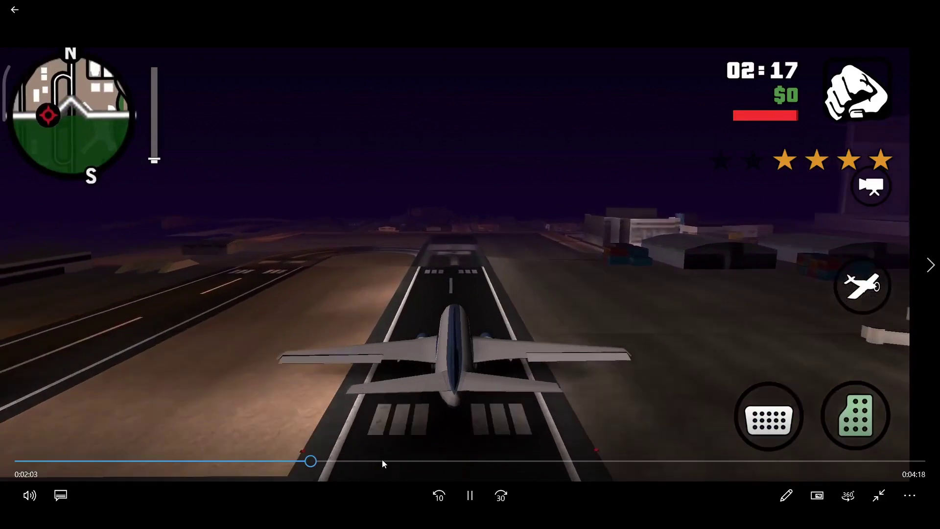
pyautogui.click(381, 461)
pyautogui.click(442, 462)
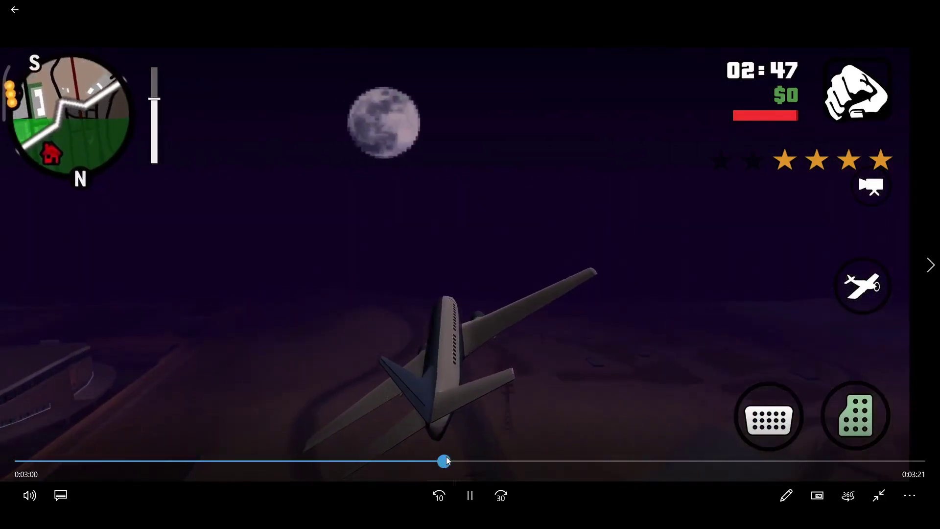
pyautogui.click(490, 461)
pyautogui.click(602, 462)
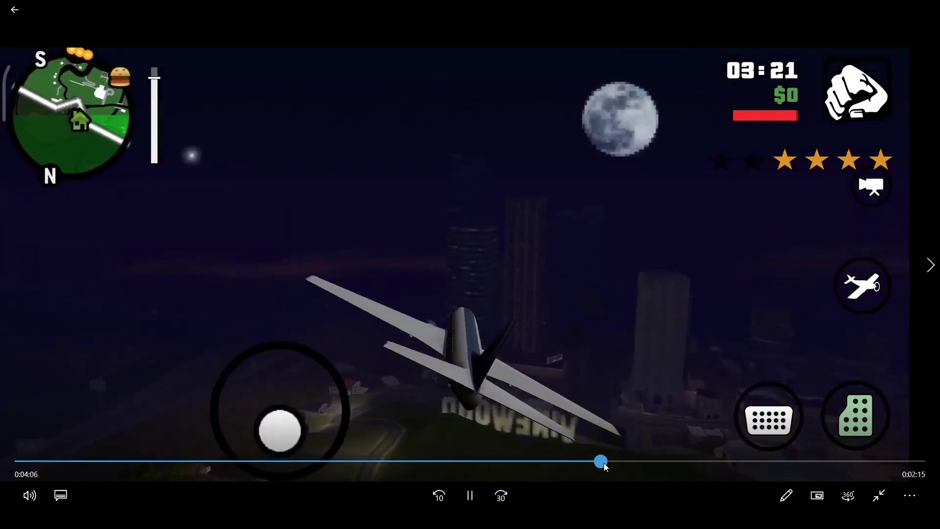
pyautogui.click(690, 462)
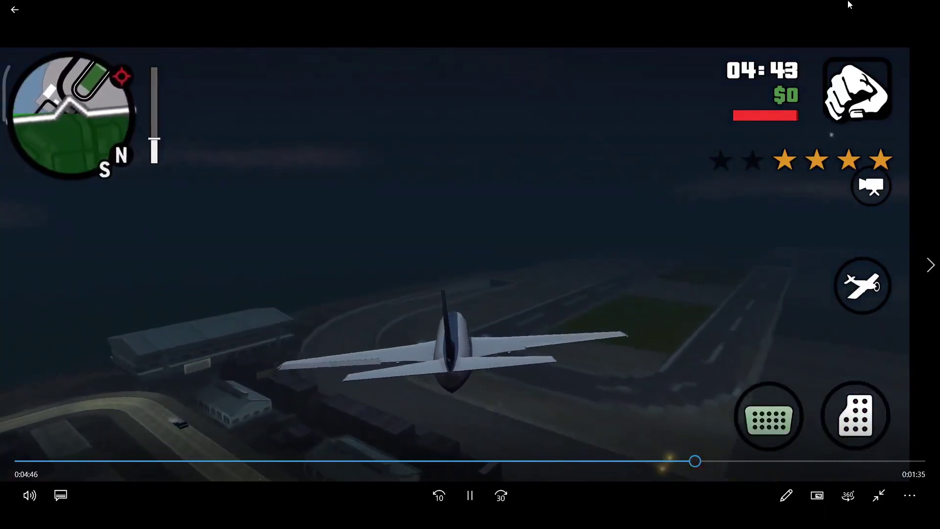
pyautogui.click(925, 10)
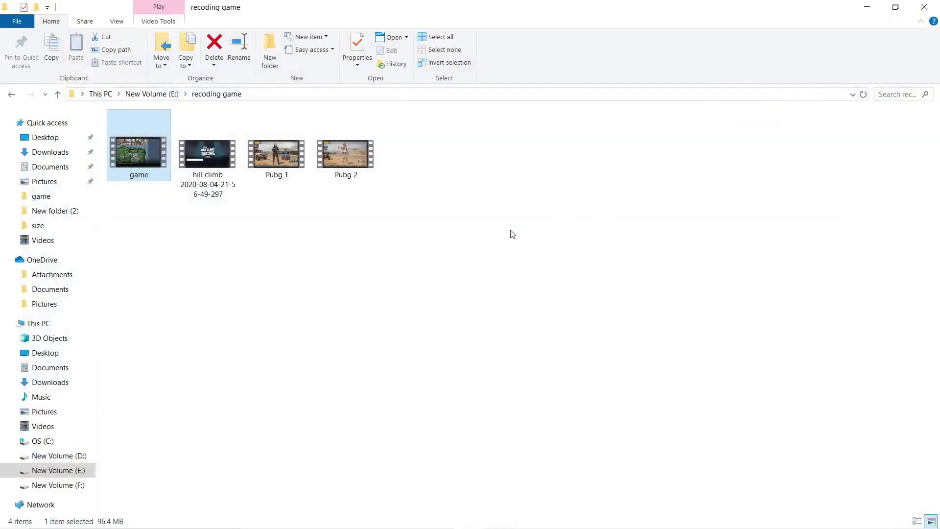
pyautogui.moveTo(154, 151)
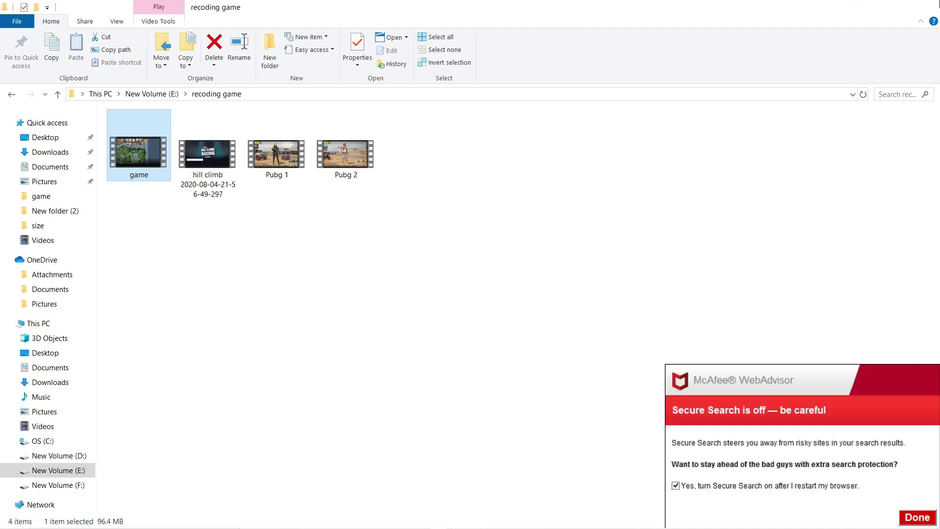
pyautogui.click(923, 7)
pyautogui.rightClick(429, 284)
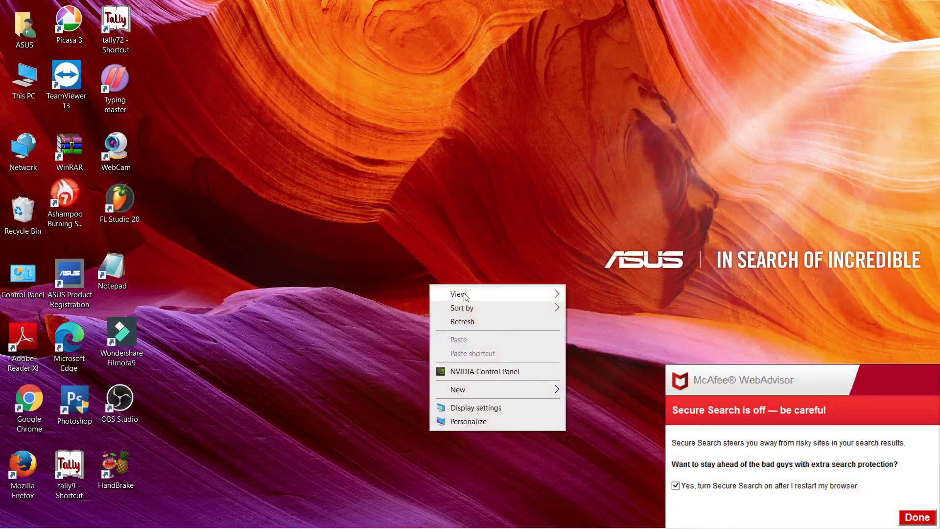
pyautogui.click(469, 322)
pyautogui.rightClick(378, 185)
pyautogui.click(417, 222)
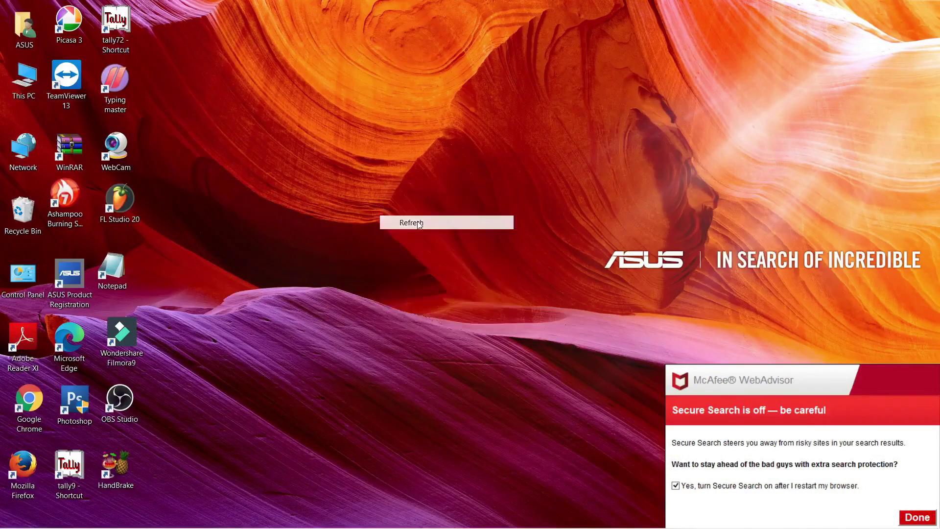
pyautogui.rightClick(416, 216)
pyautogui.click(468, 258)
pyautogui.rightClick(467, 257)
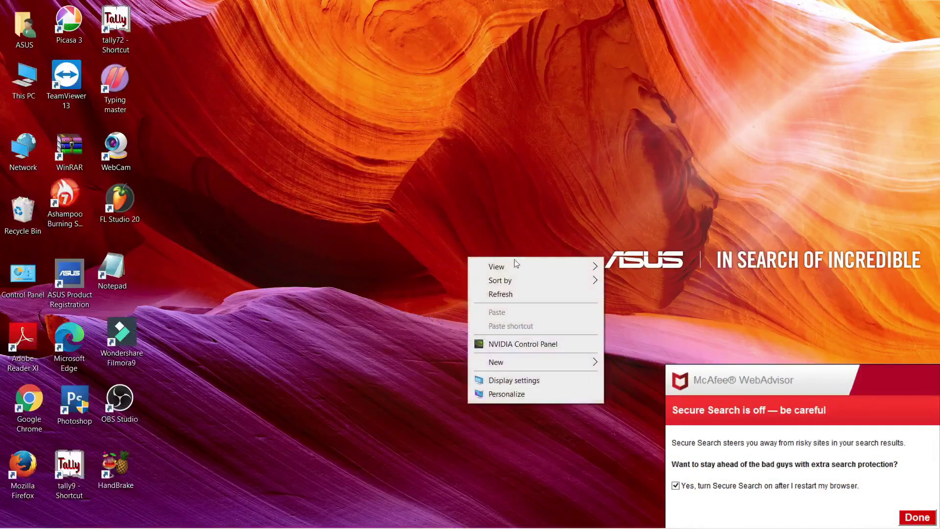
pyautogui.click(514, 293)
pyautogui.rightClick(512, 291)
pyautogui.click(545, 329)
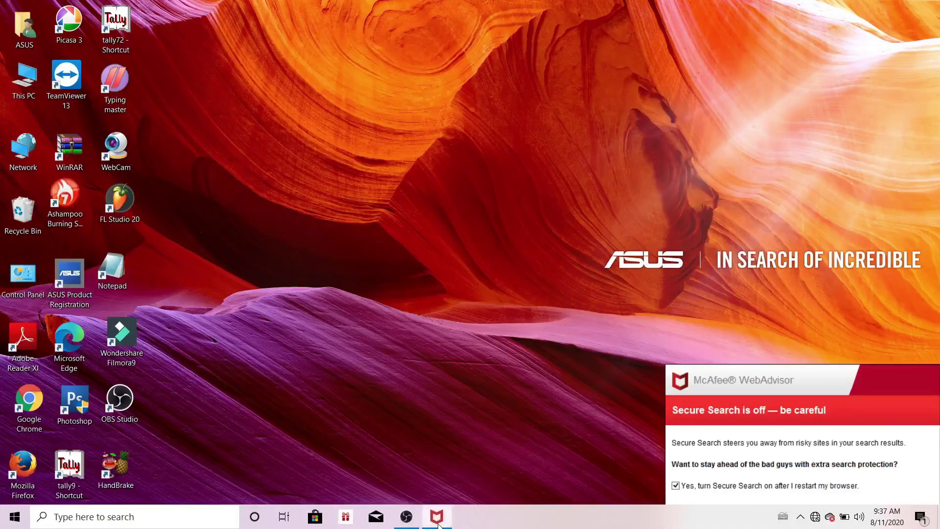
# Step: Close the McAfee WebAdvisor notification window and bring up the OBS window
pyautogui.rightClick(437, 519)
pyautogui.click(440, 497)
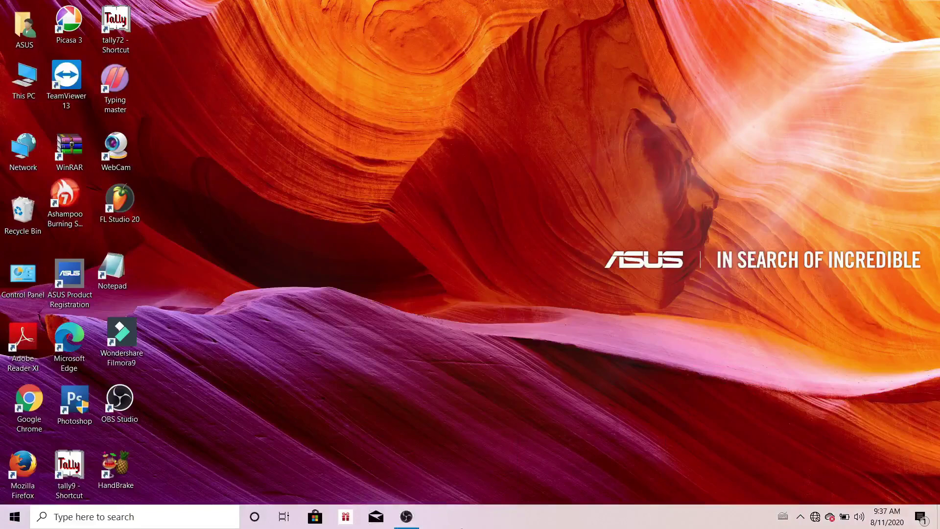
pyautogui.click(411, 519)
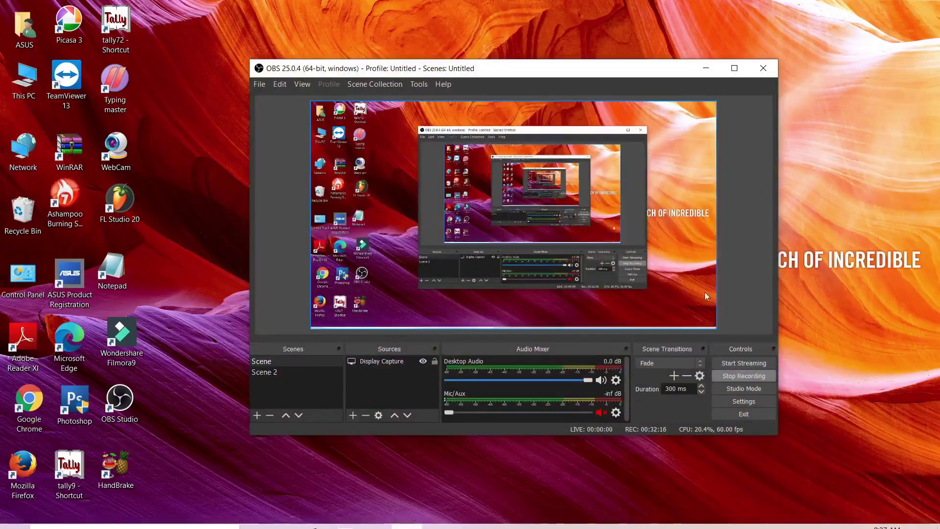